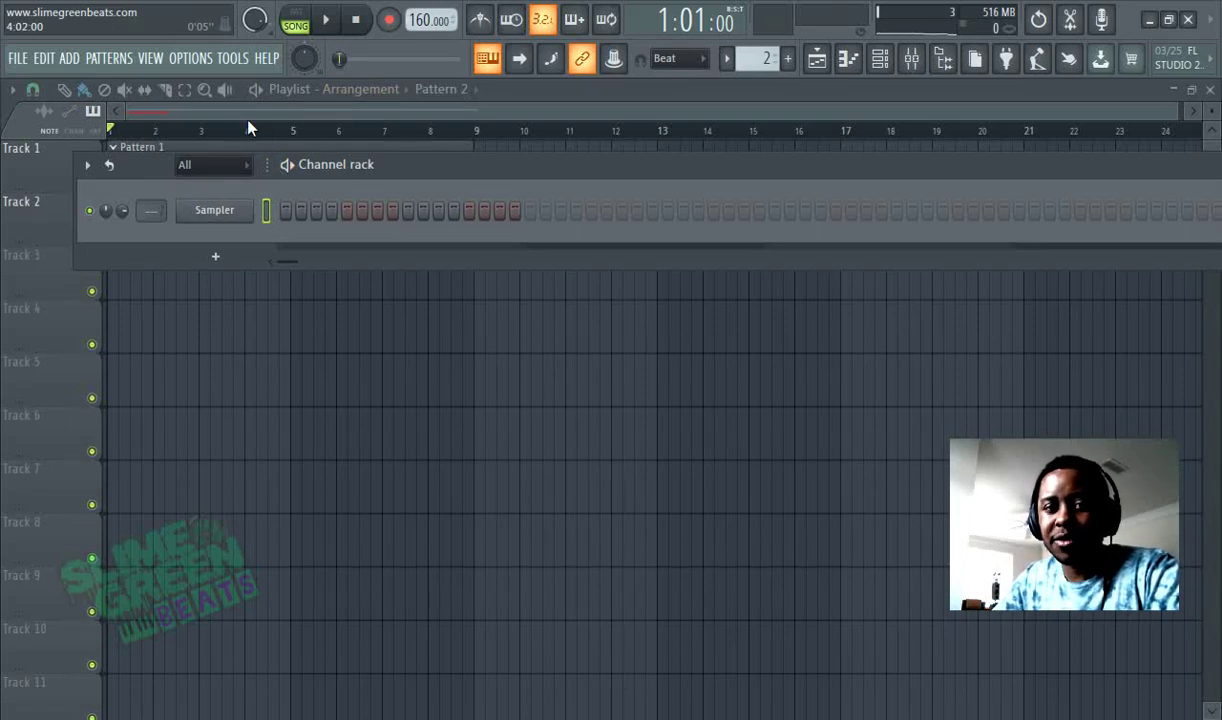
# Add a Sytrus channel and load its Dream bell preset from the Bell category
pyautogui.click(78, 60)
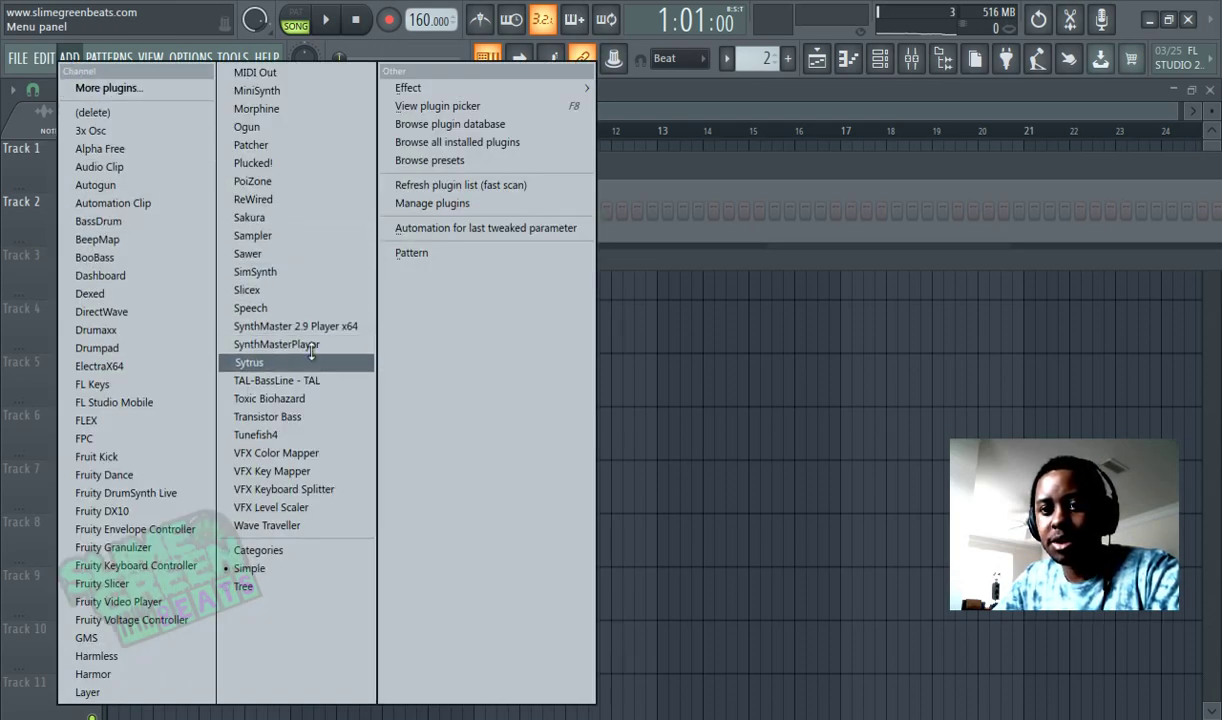
pyautogui.click(265, 361)
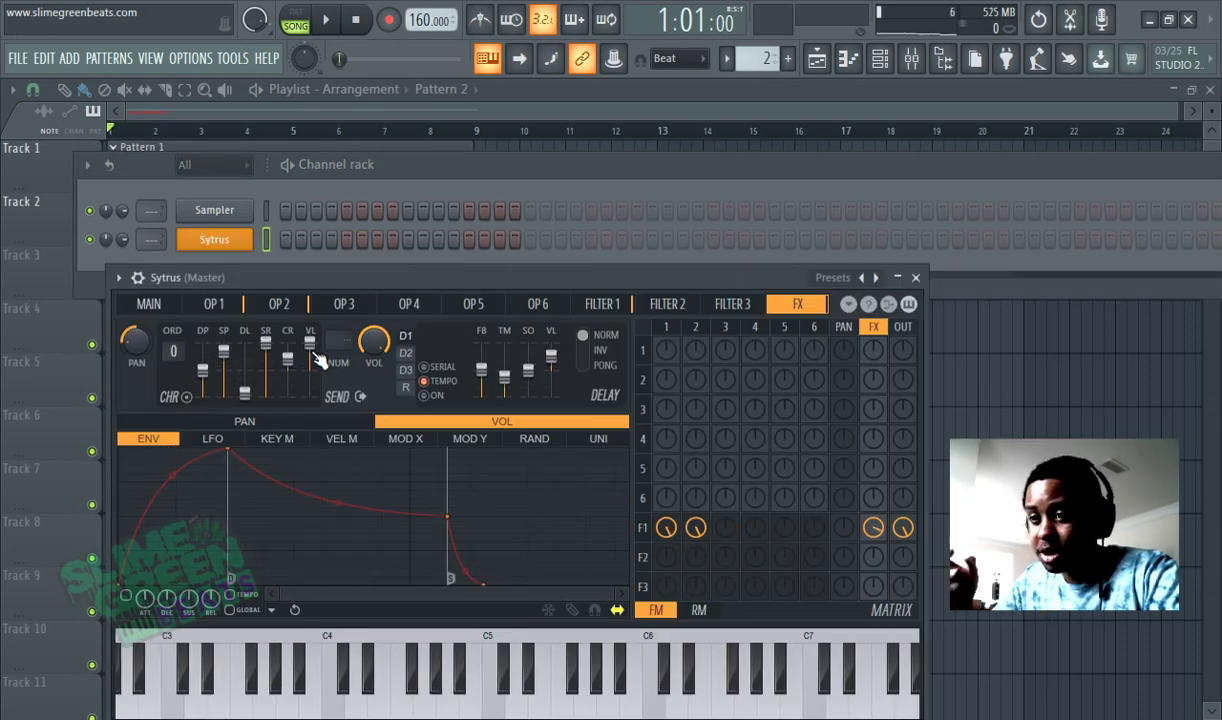
pyautogui.click(826, 280)
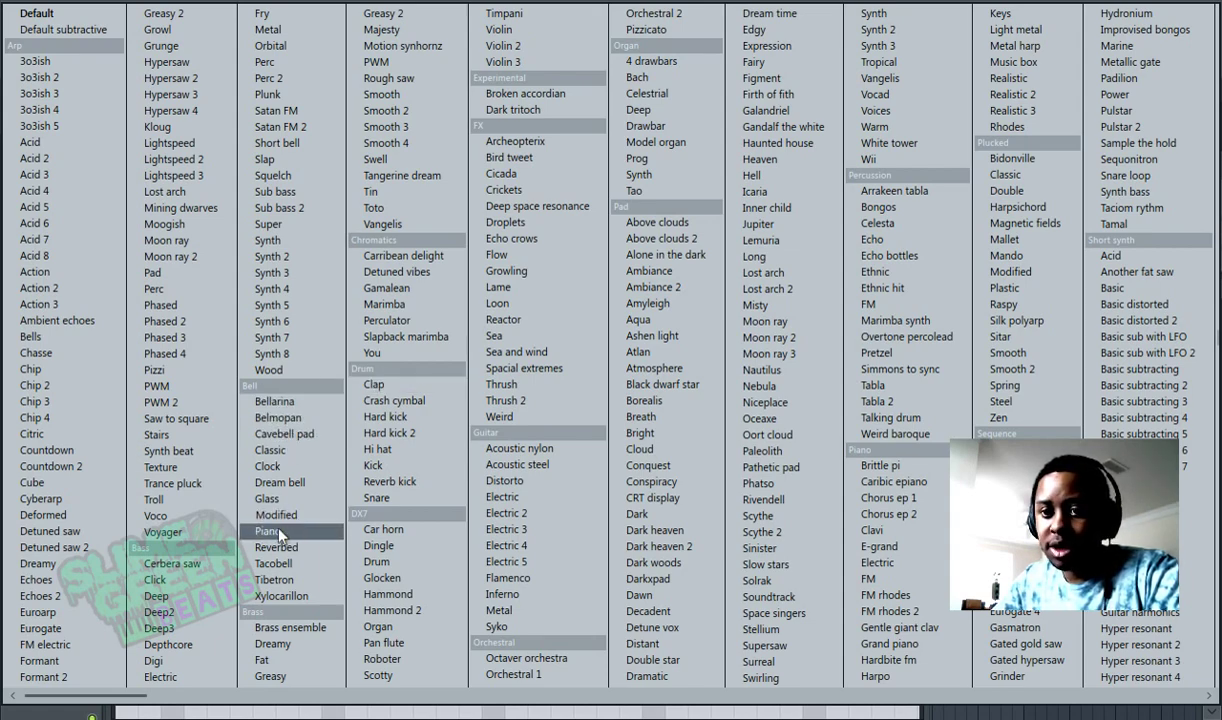
pyautogui.click(282, 482)
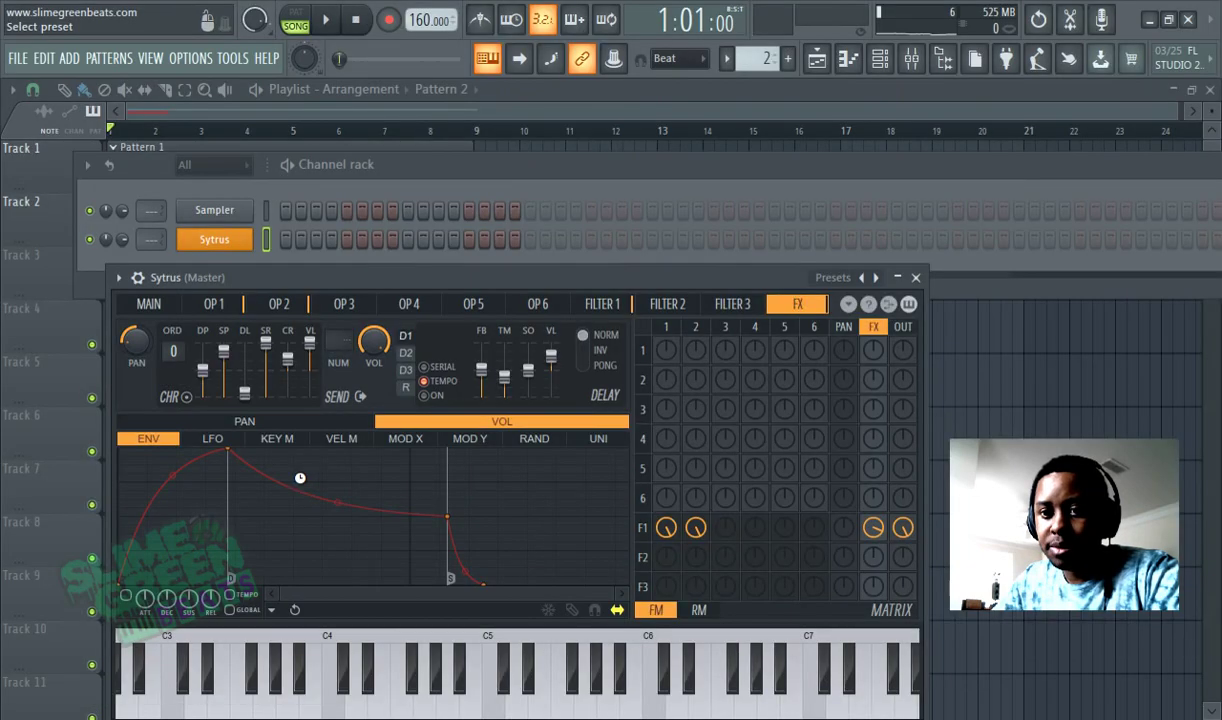
# Audition the Dream bell sound by playing various single notes across the octaves
pyautogui.press('q')
pyautogui.press('g')
pyautogui.press('q')
pyautogui.press('g')
pyautogui.press('c')
pyautogui.press('n')
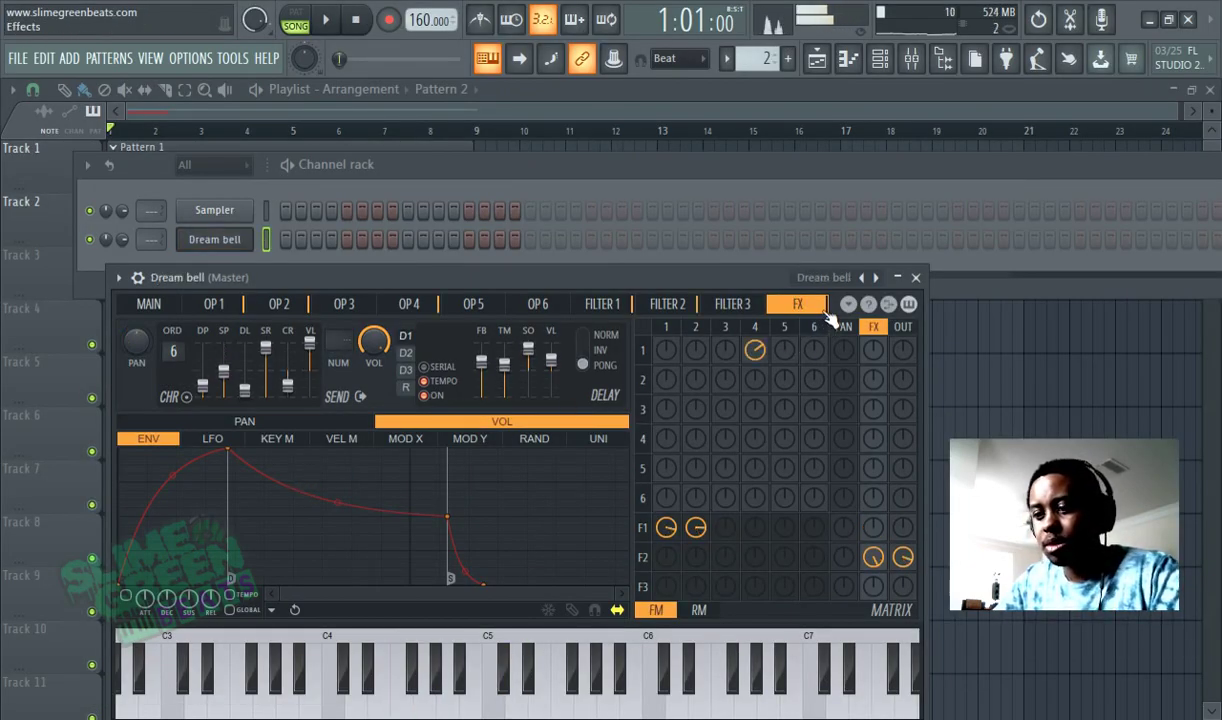
pyautogui.press('x')
pyautogui.press('d')
pyautogui.press('m')
pyautogui.press('h')
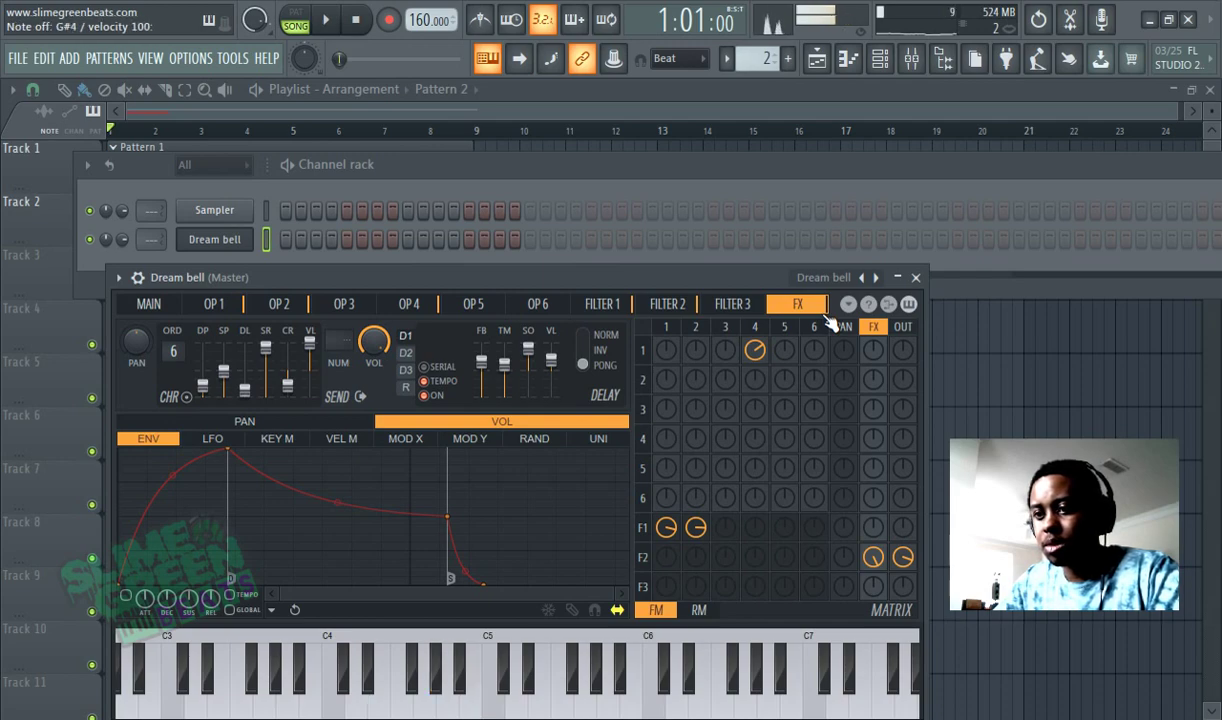
pyautogui.press('v')
pyautogui.press('m')
pyautogui.press('g')
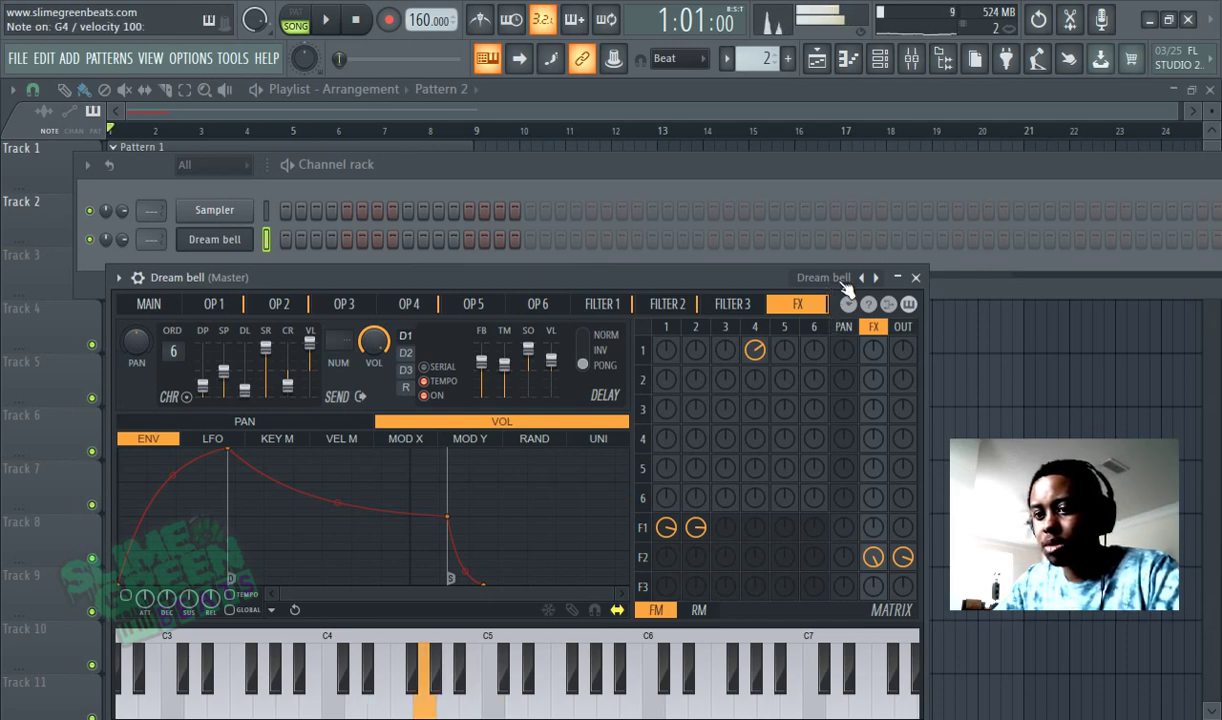
pyautogui.press(',')
pyautogui.press('m')
pyautogui.press('h')
pyautogui.press('b')
pyautogui.press(',')
pyautogui.press('b')
pyautogui.press('b')
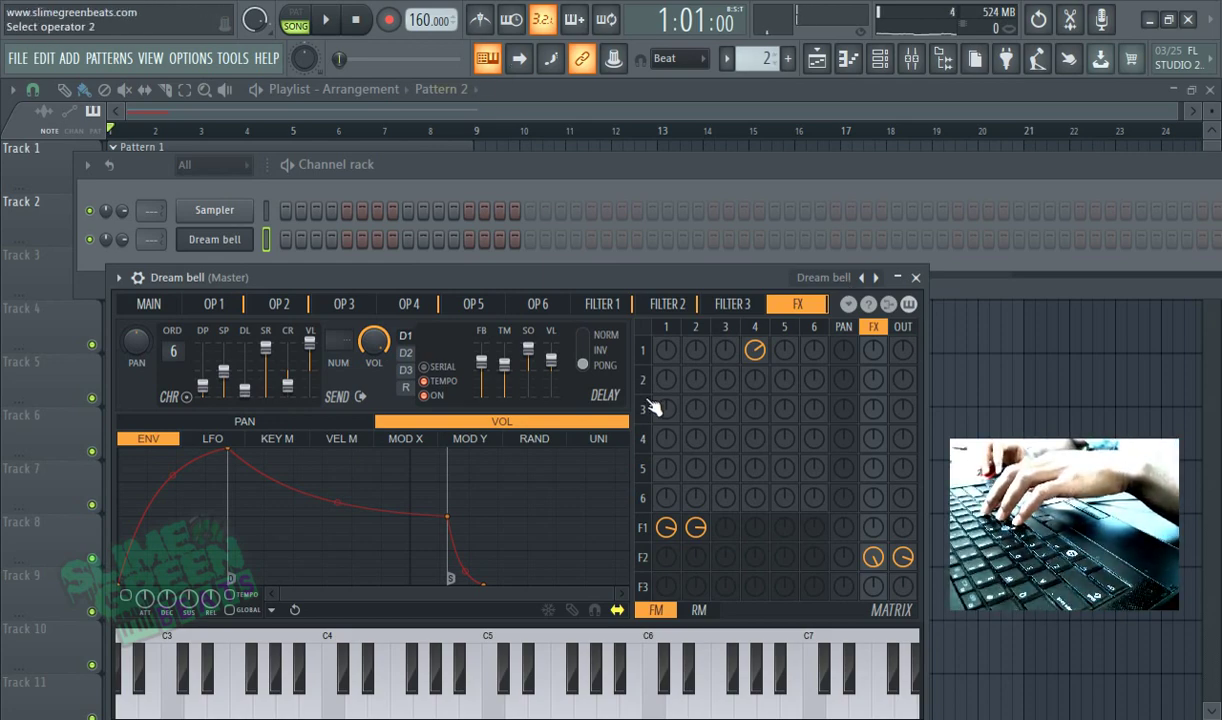
# Play rising arpeggio ideas on the Dream bell channel without recording, trying different bass and upper notes
pyautogui.press('b')
pyautogui.press(',')
pyautogui.press('m')
pyautogui.press('b')
pyautogui.press('h')
pyautogui.press(',')
pyautogui.press('h')
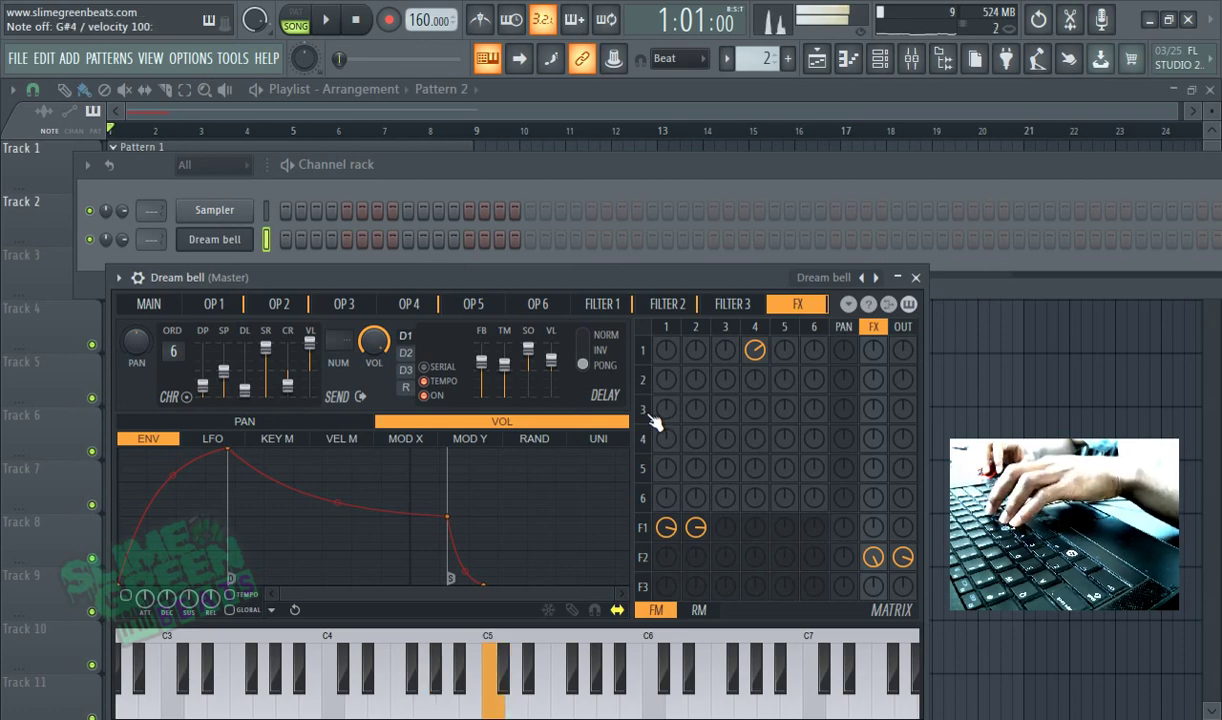
pyautogui.press('m')
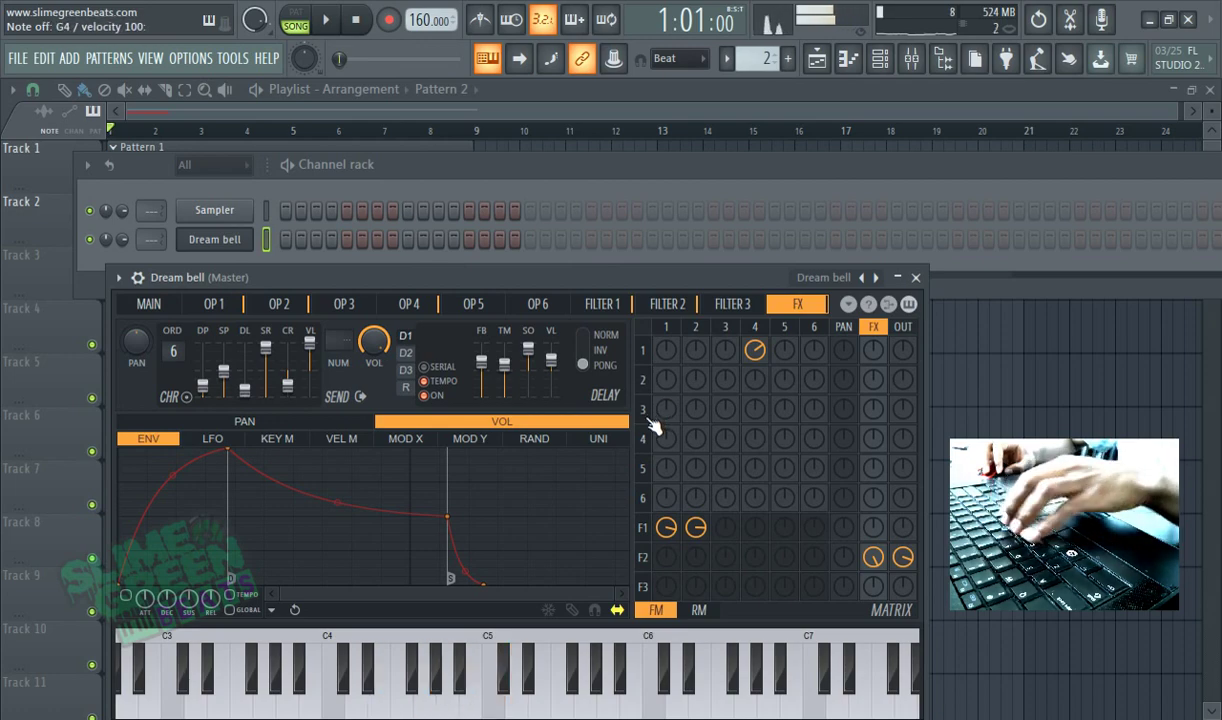
pyautogui.press('b')
pyautogui.press(',')
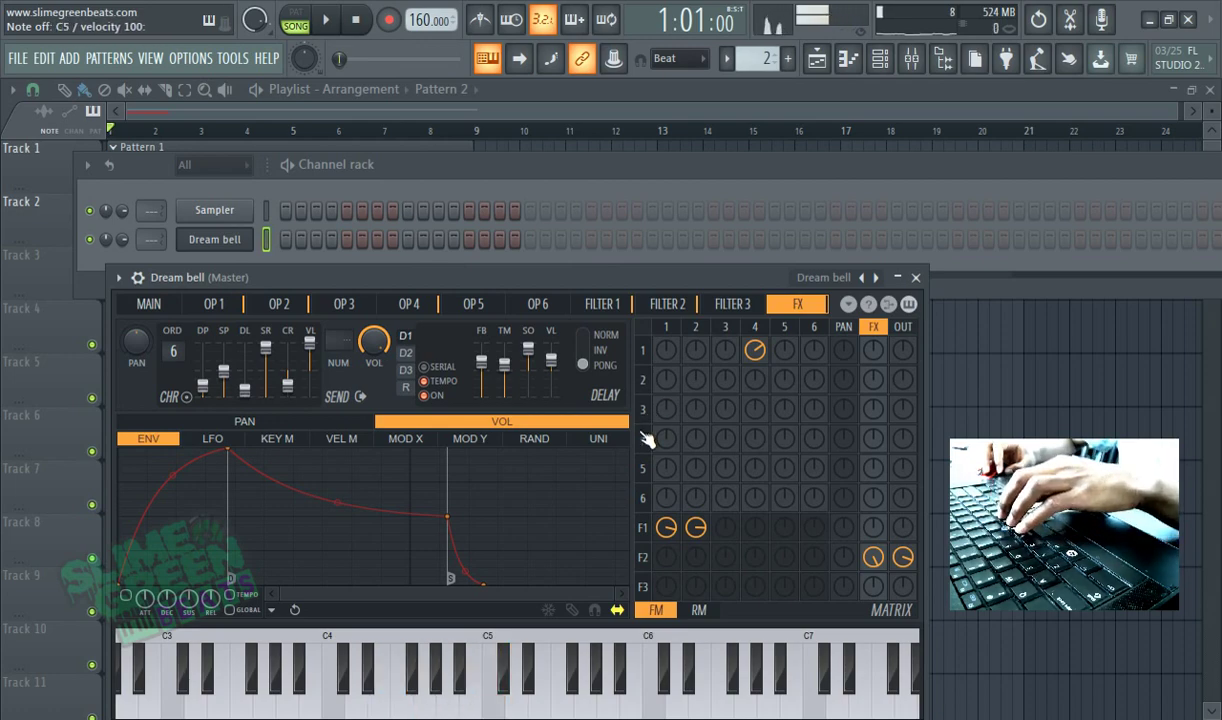
pyautogui.press('b')
pyautogui.press('h')
pyautogui.press('m')
pyautogui.press('c')
pyautogui.press('v')
pyautogui.press('m')
pyautogui.press(',')
pyautogui.press('c')
pyautogui.press('v')
pyautogui.press(',')
pyautogui.press('.')
pyautogui.press('d')
pyautogui.press('b')
pyautogui.press(',')
pyautogui.press('h')
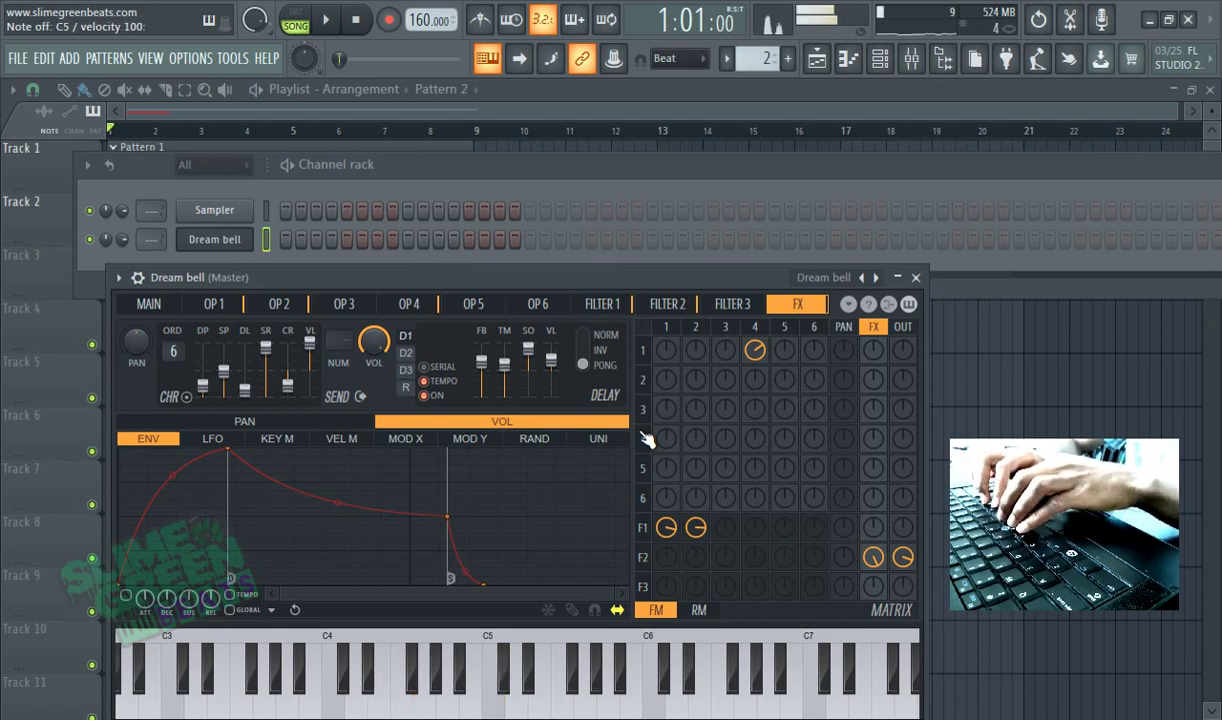
pyautogui.press('v')
pyautogui.press('b')
pyautogui.press(',')
pyautogui.press(';')
pyautogui.press('v')
pyautogui.press('b')
pyautogui.press(',')
pyautogui.press('d')
pyautogui.press('b')
pyautogui.press(',')
pyautogui.press(';')
pyautogui.press('b')
pyautogui.press(',')
pyautogui.press(';')
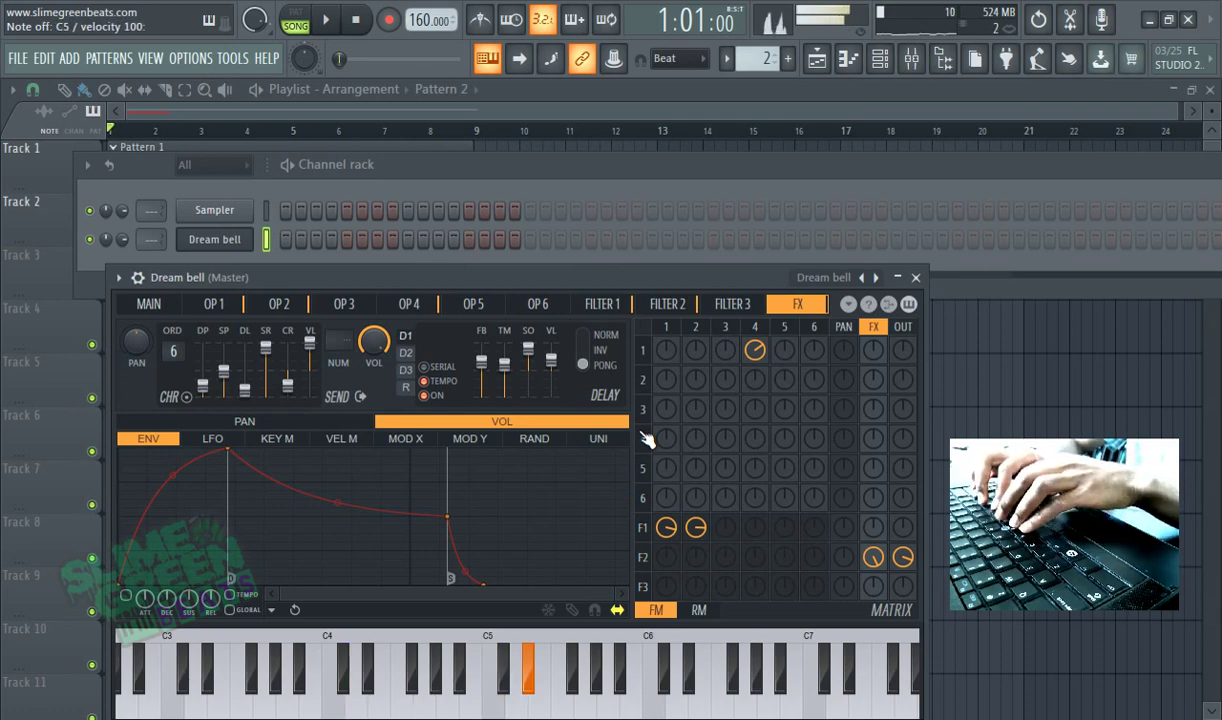
pyautogui.press('v')
pyautogui.press('b')
pyautogui.press(',')
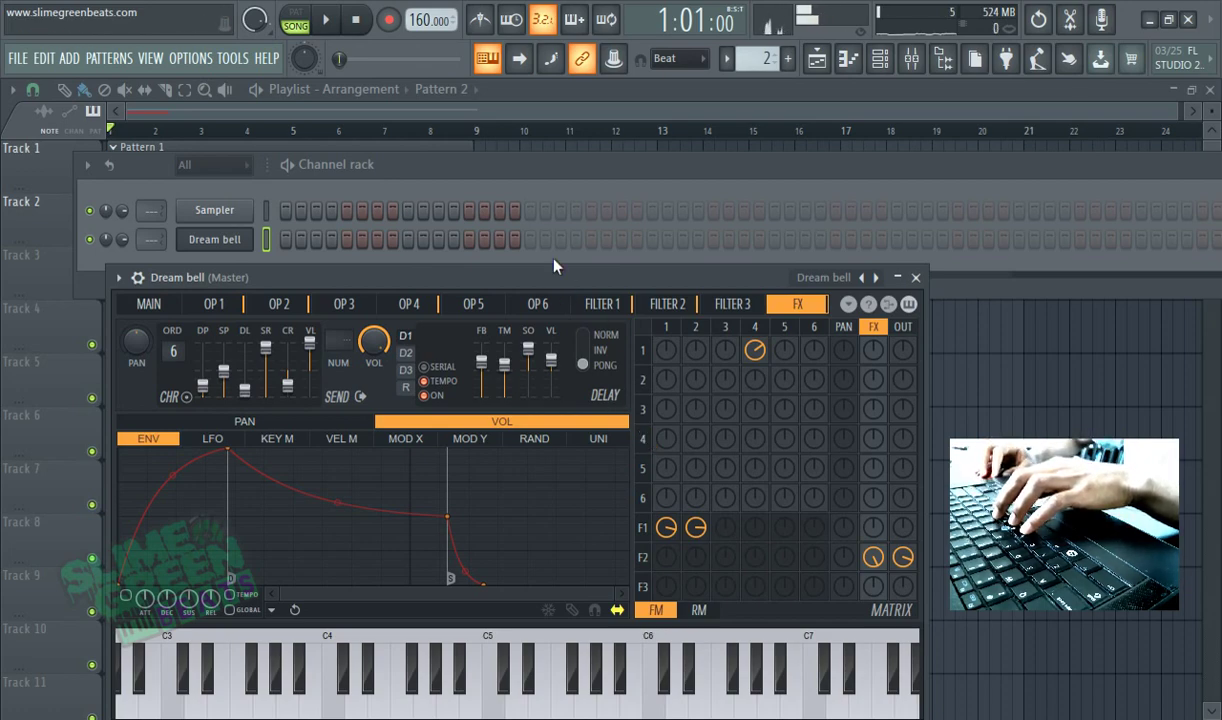
# Turn on the metronome and briefly play the song to hear its click
pyautogui.hotkey('ctrl', 'm')
pyautogui.click(331, 24)
pyautogui.click(331, 24)
# Try the metronome at slower song tempos of 100 and 80 BPM
pyautogui.rightClick(413, 20)
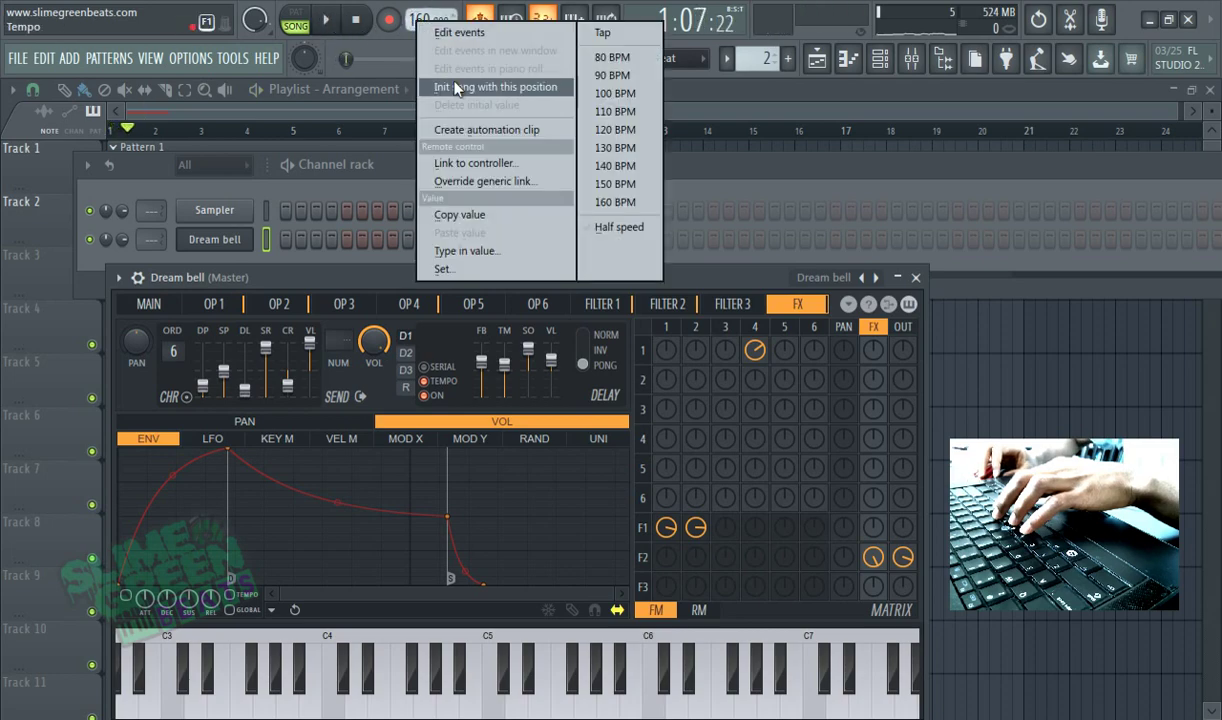
pyautogui.click(606, 93)
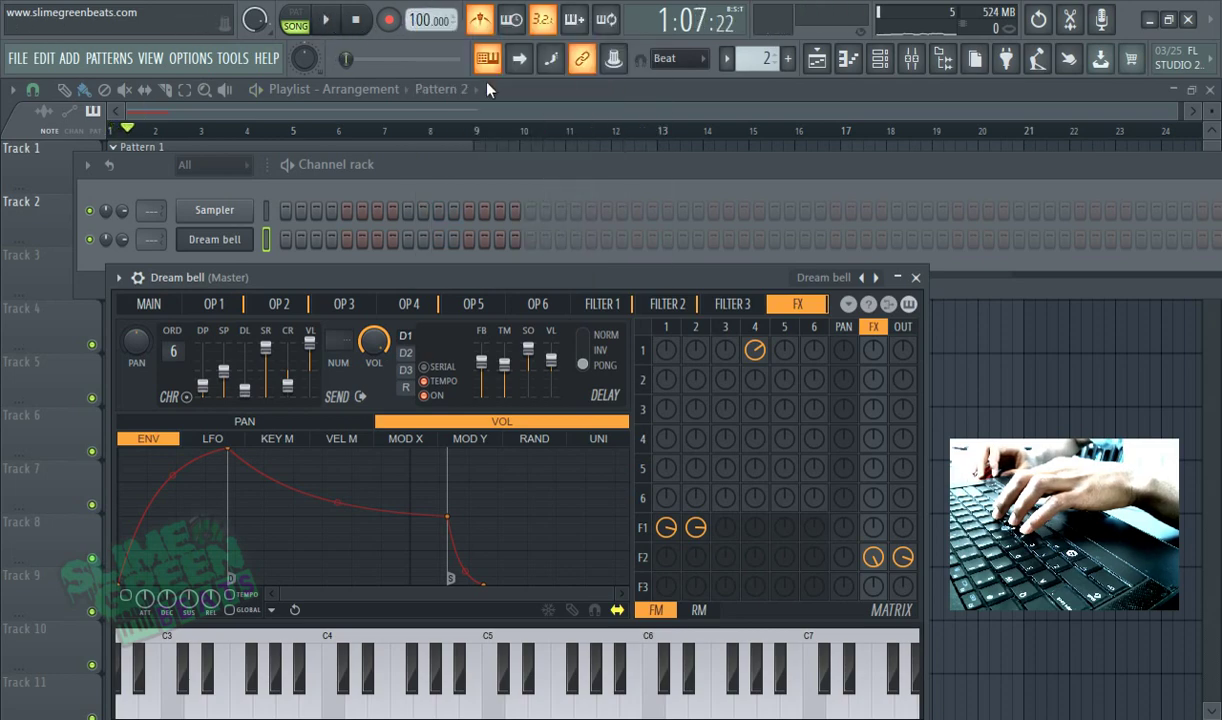
pyautogui.click(340, 28)
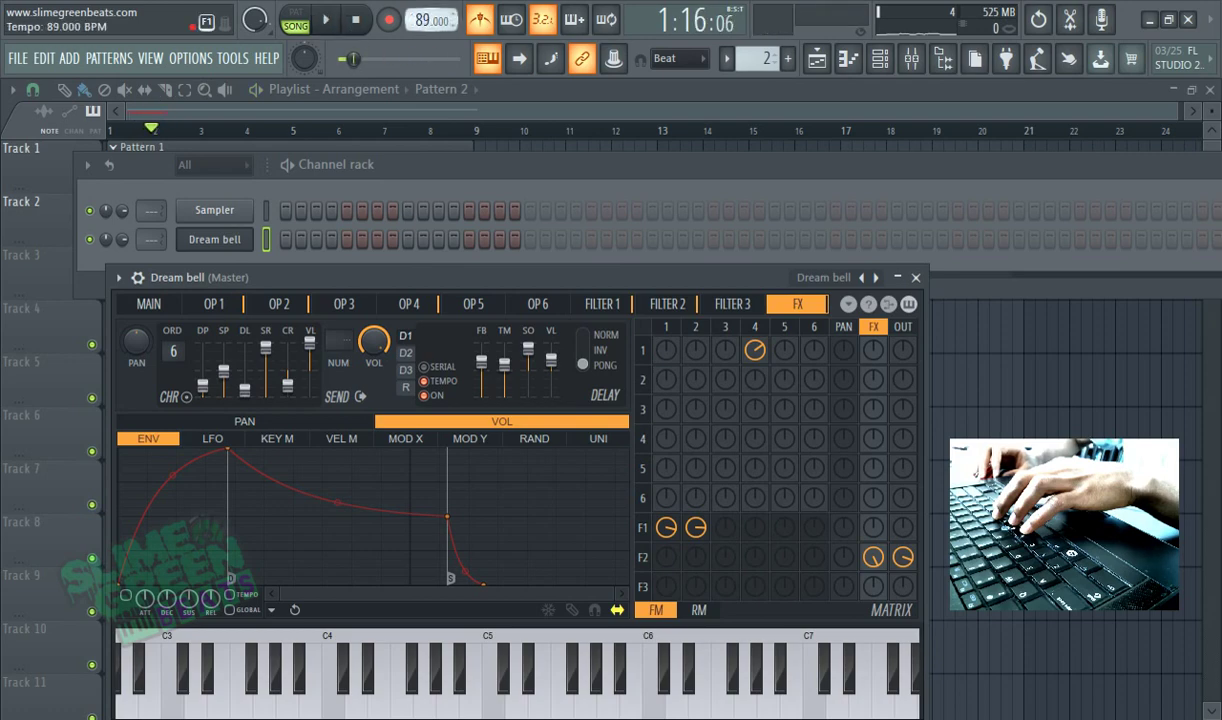
pyautogui.moveTo(430, 20); pyautogui.dragTo(405, 48)
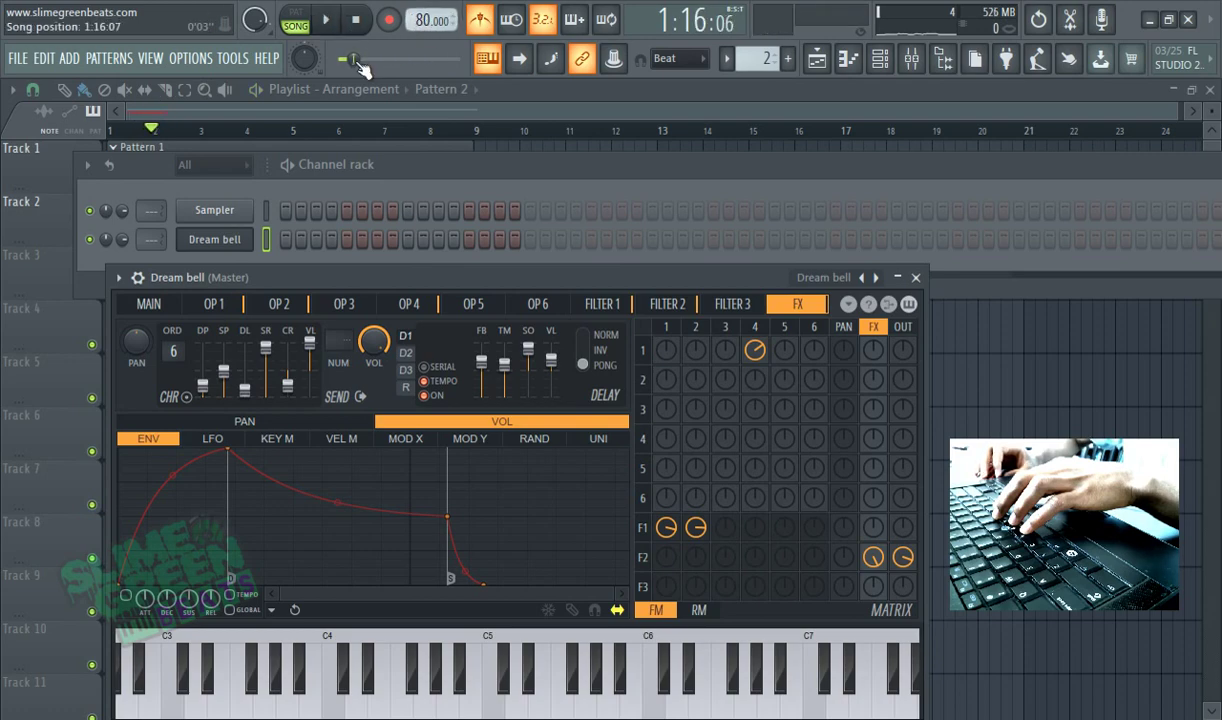
pyautogui.click(330, 20)
pyautogui.click(330, 20)
pyautogui.press('v')
pyautogui.press('b')
pyautogui.press(',')
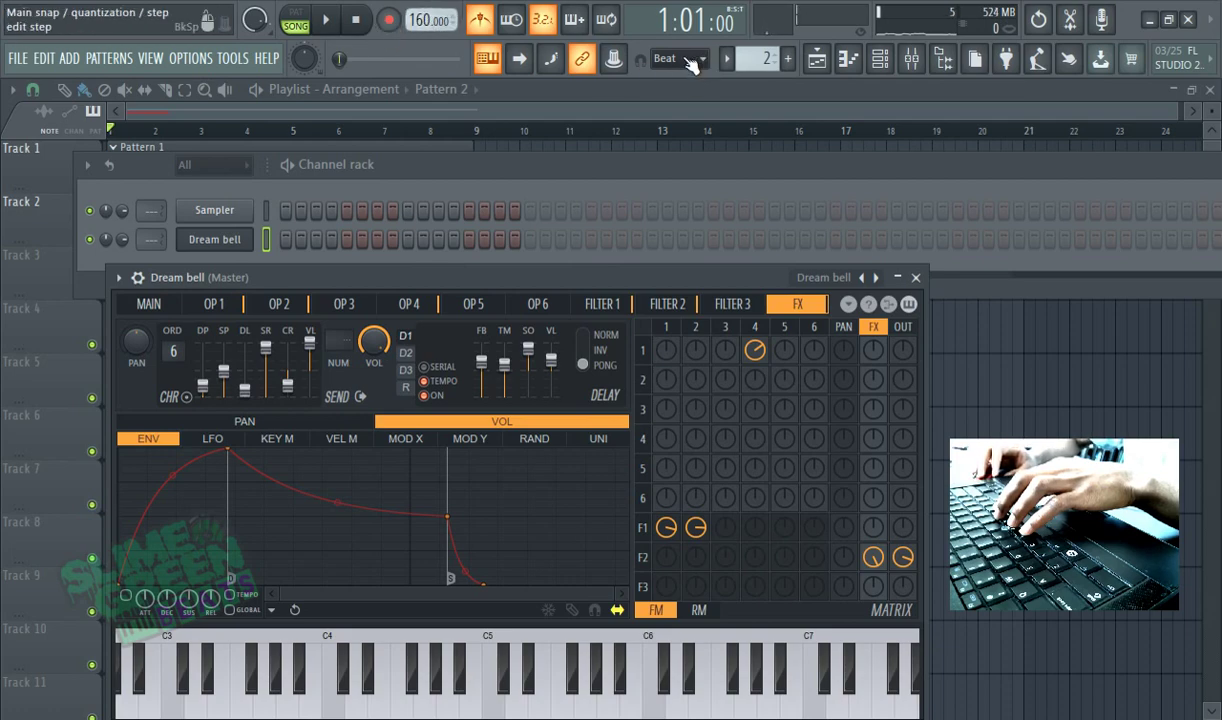
# Start recording into Pattern 2 at 160 BPM and play arpeggio attempts with the Dream bell through about bar 21
pyautogui.click(326, 24)
pyautogui.press('v')
pyautogui.press('b')
pyautogui.press('m')
pyautogui.press('v')
pyautogui.press('b')
pyautogui.press('m')
pyautogui.press(',')
pyautogui.press('c')
pyautogui.press('v')
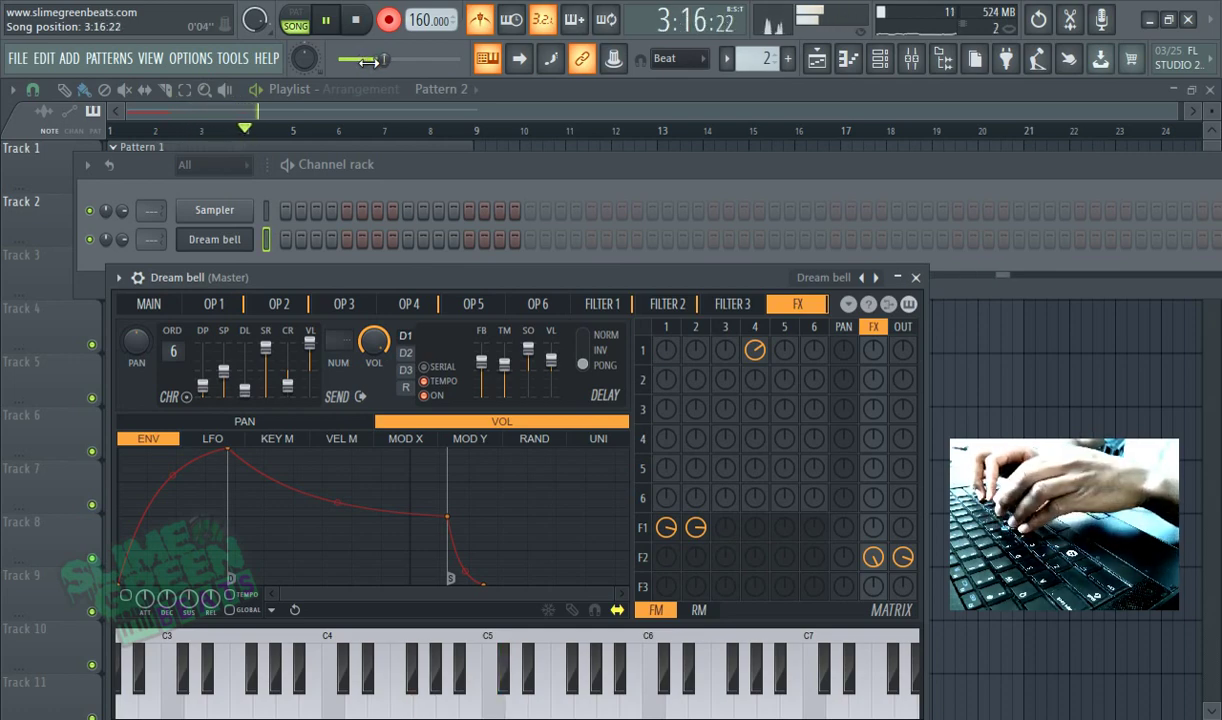
pyautogui.press('c')
pyautogui.press('v')
pyautogui.press('n')
pyautogui.press(',')
pyautogui.press('c')
pyautogui.press('b')
pyautogui.press('m')
pyautogui.press(';')
pyautogui.press('v')
pyautogui.press('b')
pyautogui.press('m')
pyautogui.press(',')
pyautogui.press('v')
pyautogui.press('c')
pyautogui.press('v')
pyautogui.press('n')
pyautogui.press('c')
pyautogui.press('n')
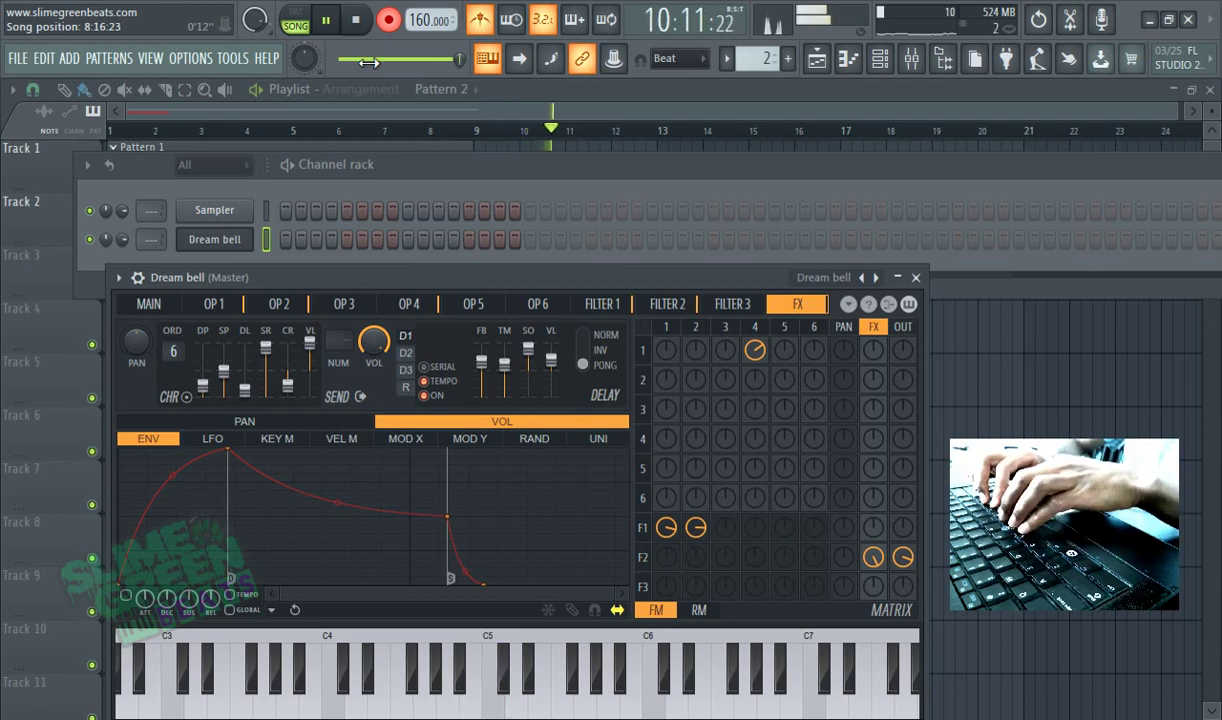
pyautogui.press('c')
pyautogui.press('v')
pyautogui.press('n')
pyautogui.press('m')
pyautogui.press('c')
pyautogui.press('v')
pyautogui.press('x')
pyautogui.press('b')
pyautogui.press('m')
pyautogui.press(',')
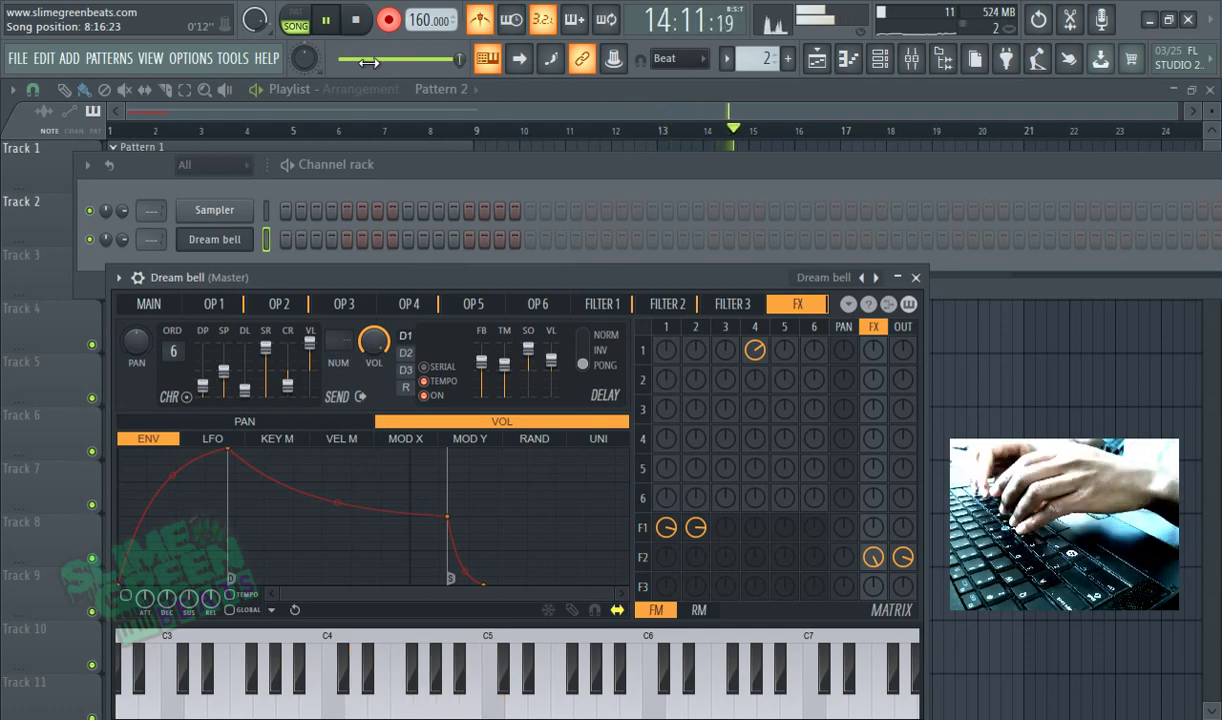
pyautogui.press('c')
pyautogui.press('v')
pyautogui.press('m')
pyautogui.press('l')
pyautogui.press('c')
pyautogui.press('v')
pyautogui.press('m')
pyautogui.press(',')
pyautogui.press('c')
pyautogui.press('v')
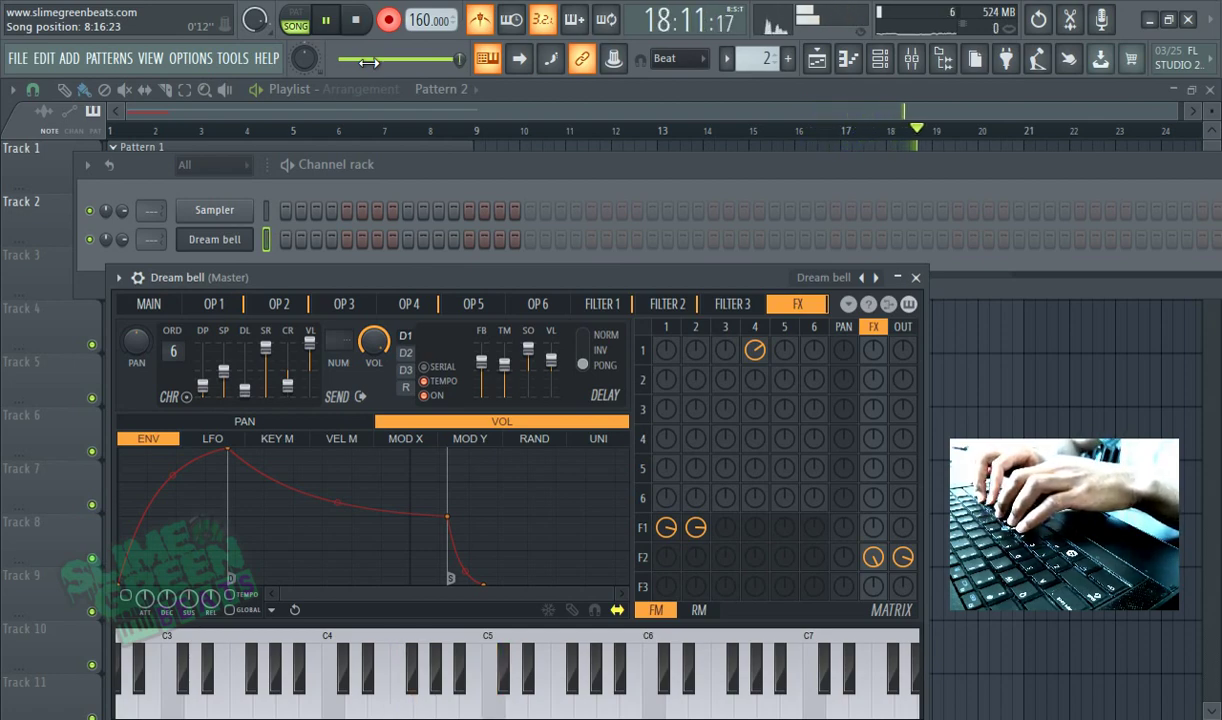
pyautogui.press('v')
pyautogui.press('b')
pyautogui.press('m')
pyautogui.press('n')
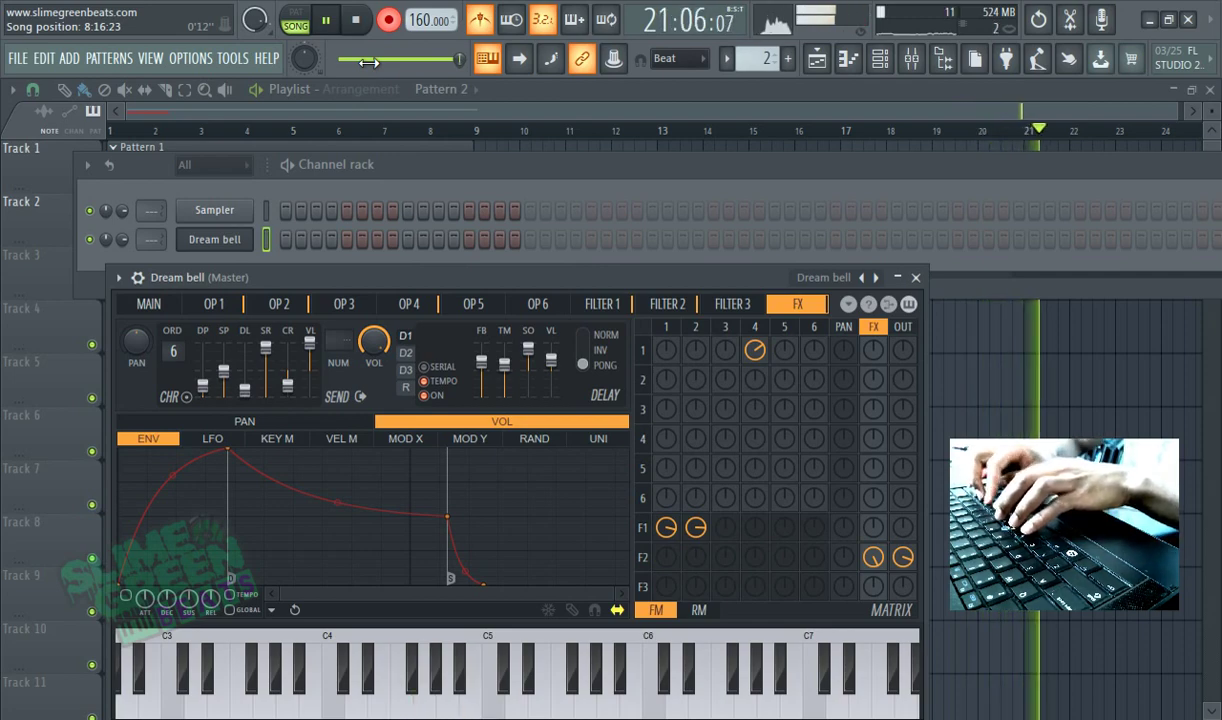
# Record from bar 22 bass notes F4, F4, D#4 and D4, each followed by G4, C5 and D5, end on F4, and stop recording
pyautogui.press('v')
pyautogui.press('b')
pyautogui.press(',')
pyautogui.press('v')
pyautogui.press('b')
pyautogui.press(',')
pyautogui.press('d')
pyautogui.press('b')
pyautogui.press(',')
pyautogui.press('.')
pyautogui.press('x')
pyautogui.press('b')
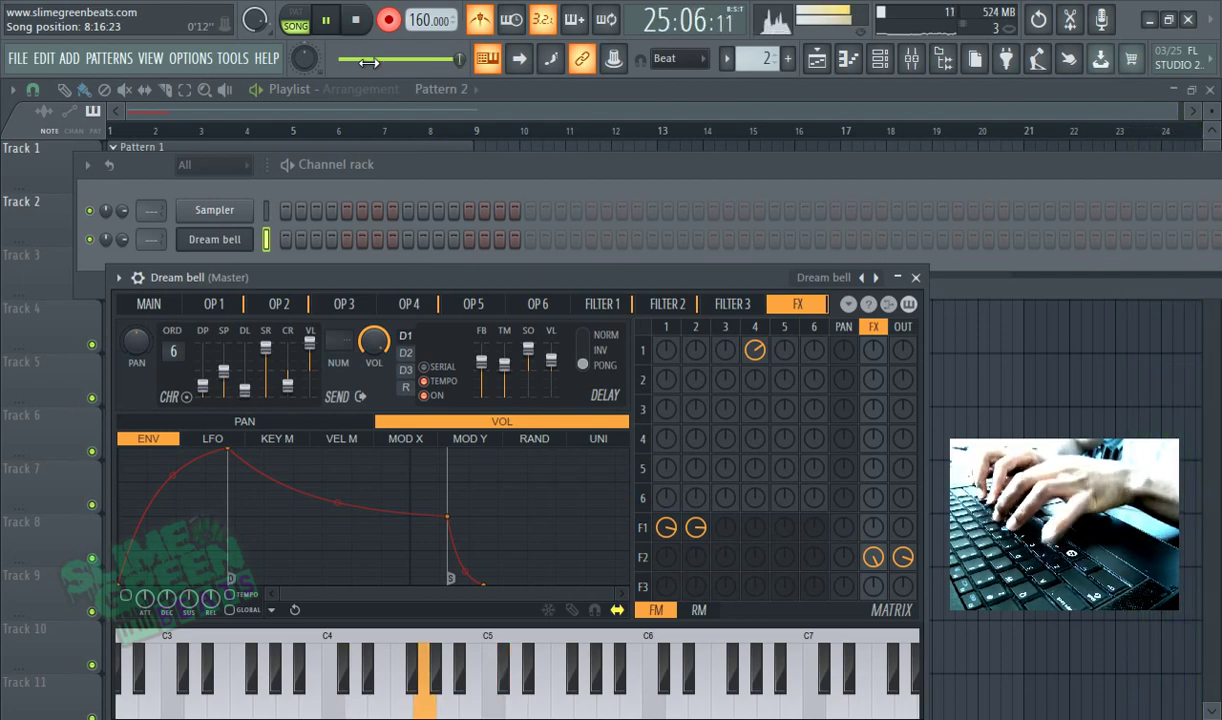
pyautogui.press('m')
pyautogui.press(',')
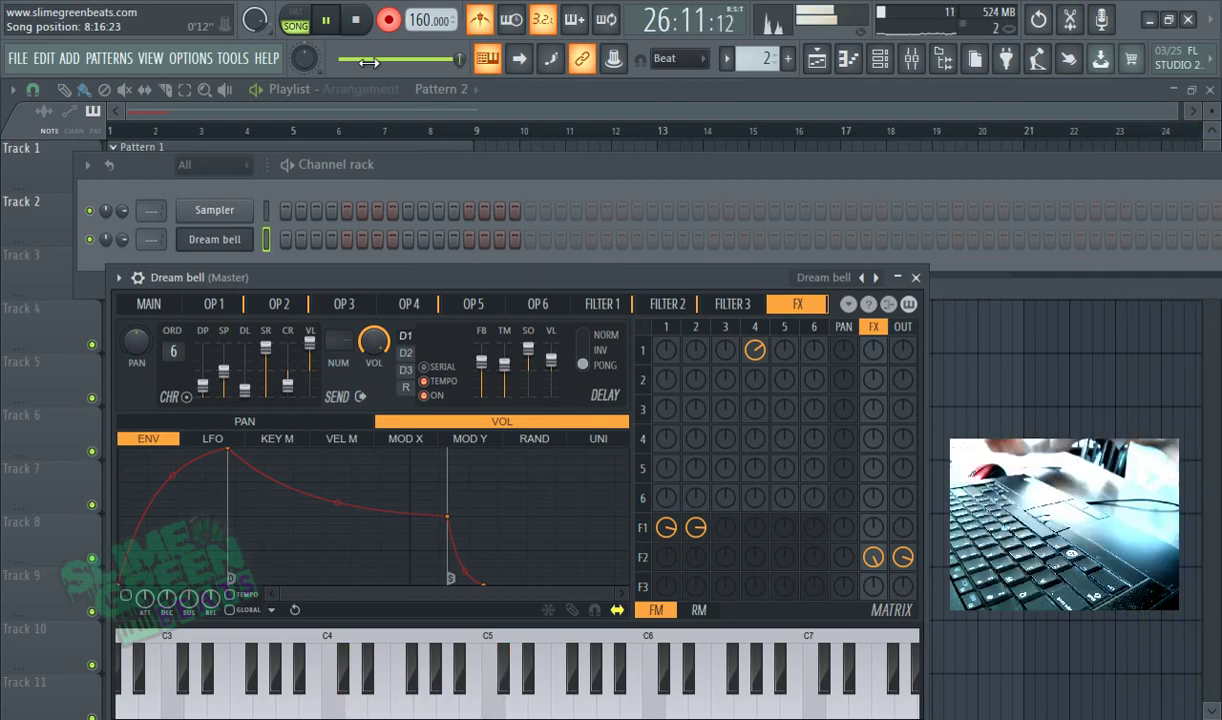
pyautogui.click(388, 20)
pyautogui.click(445, 116)
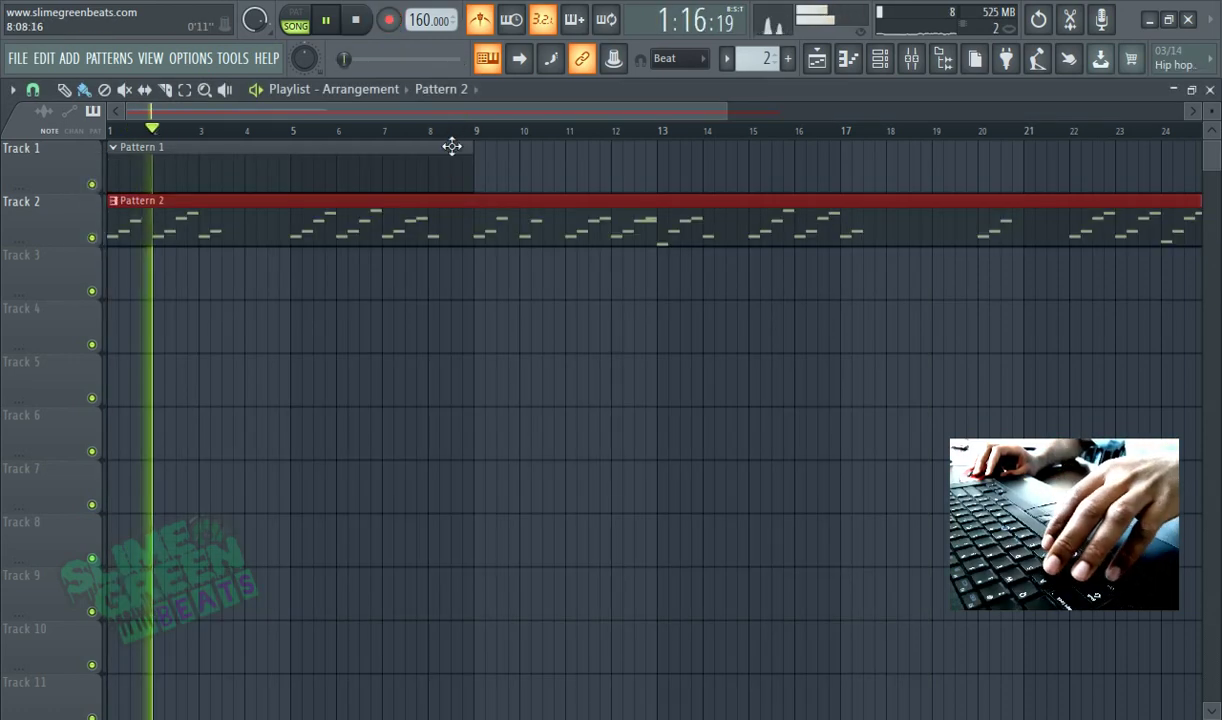
# Open the recorded Pattern 2 notes in the piano roll and delete everything before the last take, including its first F4 at bar 22
pyautogui.doubleClick(434, 228)
pyautogui.scroll(-5, 483, 221)
pyautogui.scroll(-1, 810, 229)
pyautogui.scroll(1, 845, 232)
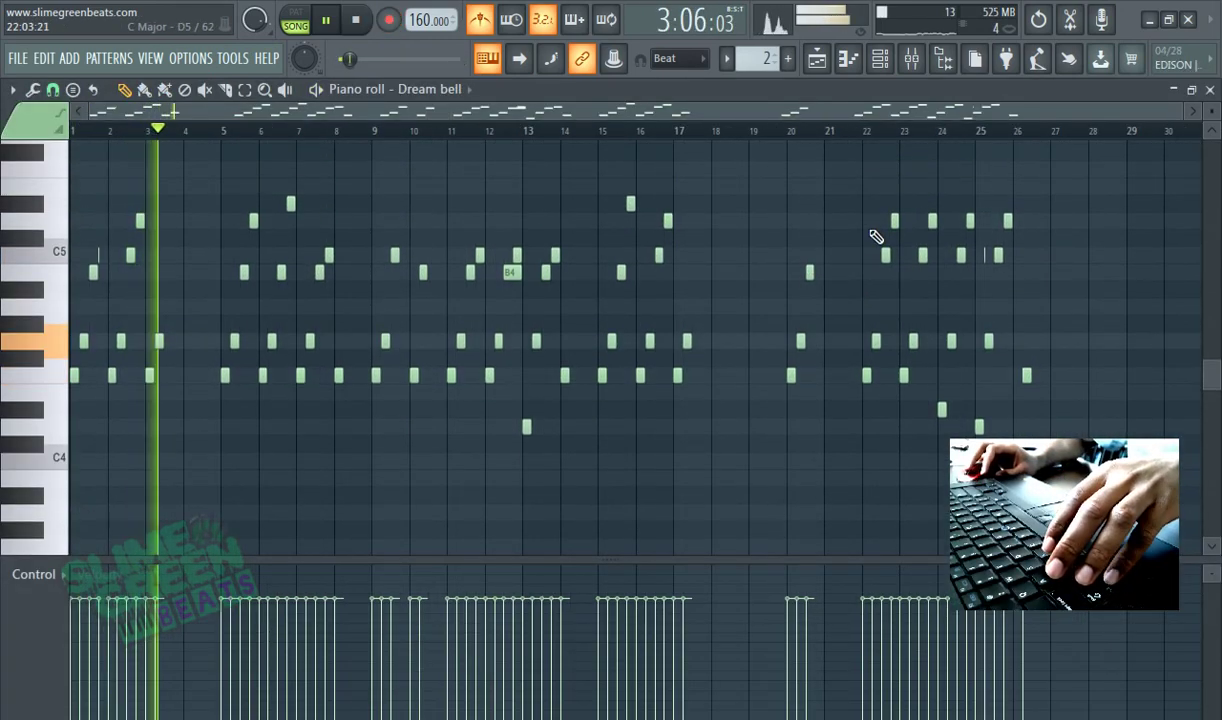
pyautogui.moveTo(862, 196); pyautogui.dragTo(75, 550)
pyautogui.scroll(7, 480, 523)
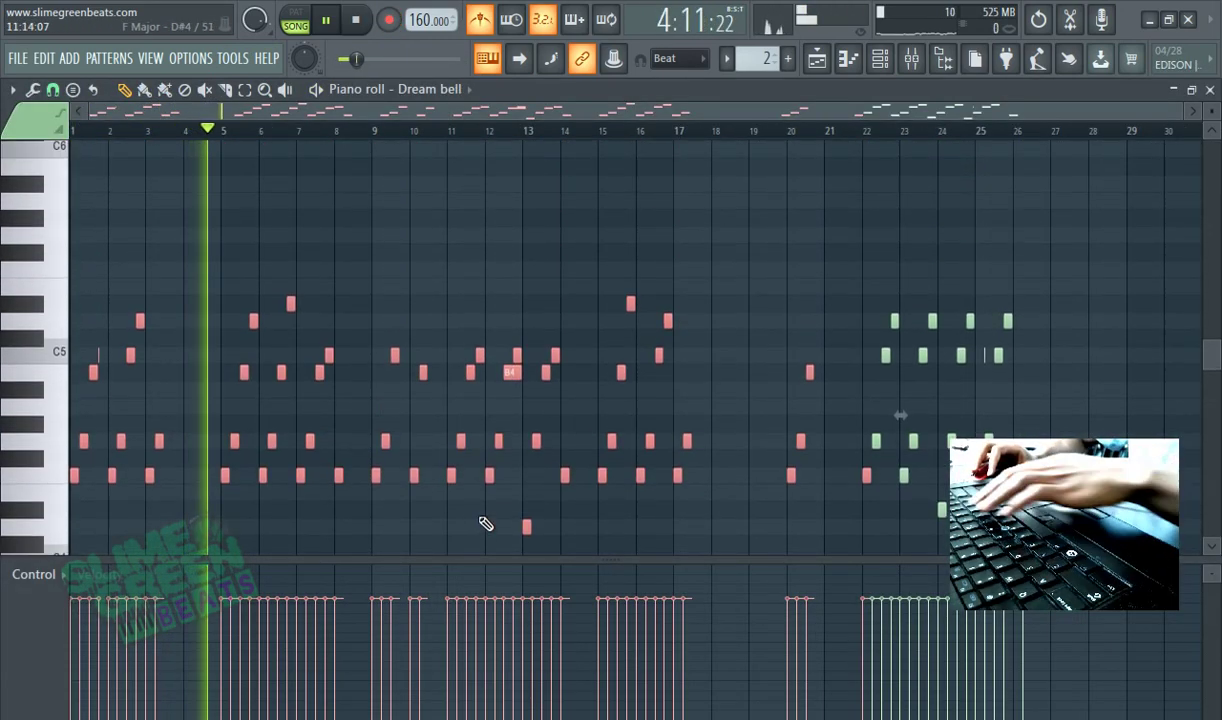
pyautogui.press('Delete')
# Move all remaining notes back in time so the first G4 starts at bar 1, and deselect them
pyautogui.scroll(-3, 933, 363)
pyautogui.scroll(3, 1006, 341)
pyautogui.hotkey('ctrl', 'a')
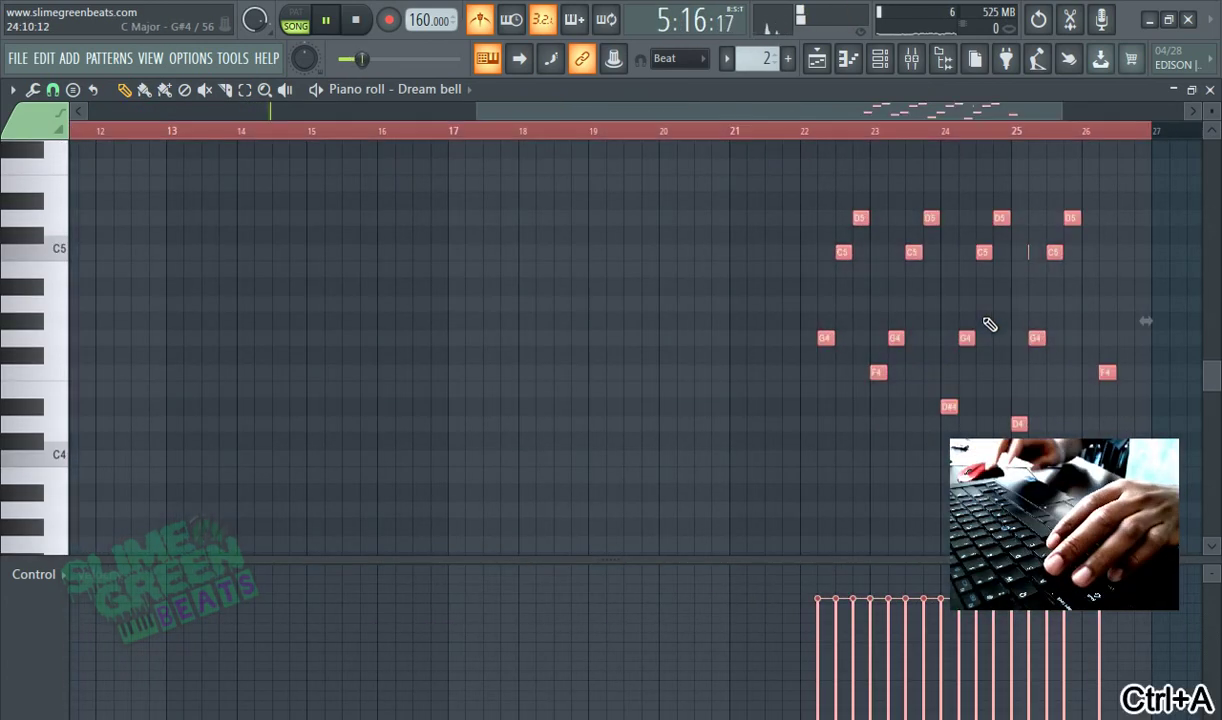
pyautogui.hotkey('shift', 'Left')
pyautogui.hotkey('shift', 'Left')
pyautogui.hotkey('shift', 'Left')
pyautogui.hotkey('shift', 'Left')
pyautogui.hotkey('shift', 'Left')
pyautogui.hotkey('shift', 'Left')
pyautogui.hotkey('shift', 'Left')
pyautogui.hotkey('shift', 'Left')
pyautogui.hotkey('shift', 'Left')
pyautogui.hotkey('shift', 'Left')
pyautogui.hotkey('shift', 'Left')
pyautogui.hotkey('shift', 'Left')
pyautogui.hotkey('shift', 'Left')
pyautogui.hotkey('shift', 'Left')
pyautogui.hotkey('shift', 'Left')
pyautogui.hotkey('shift', 'Left')
pyautogui.hotkey('shift', 'Left')
pyautogui.hotkey('shift', 'Left')
pyautogui.hotkey('shift', 'Left')
pyautogui.hotkey('shift', 'Left')
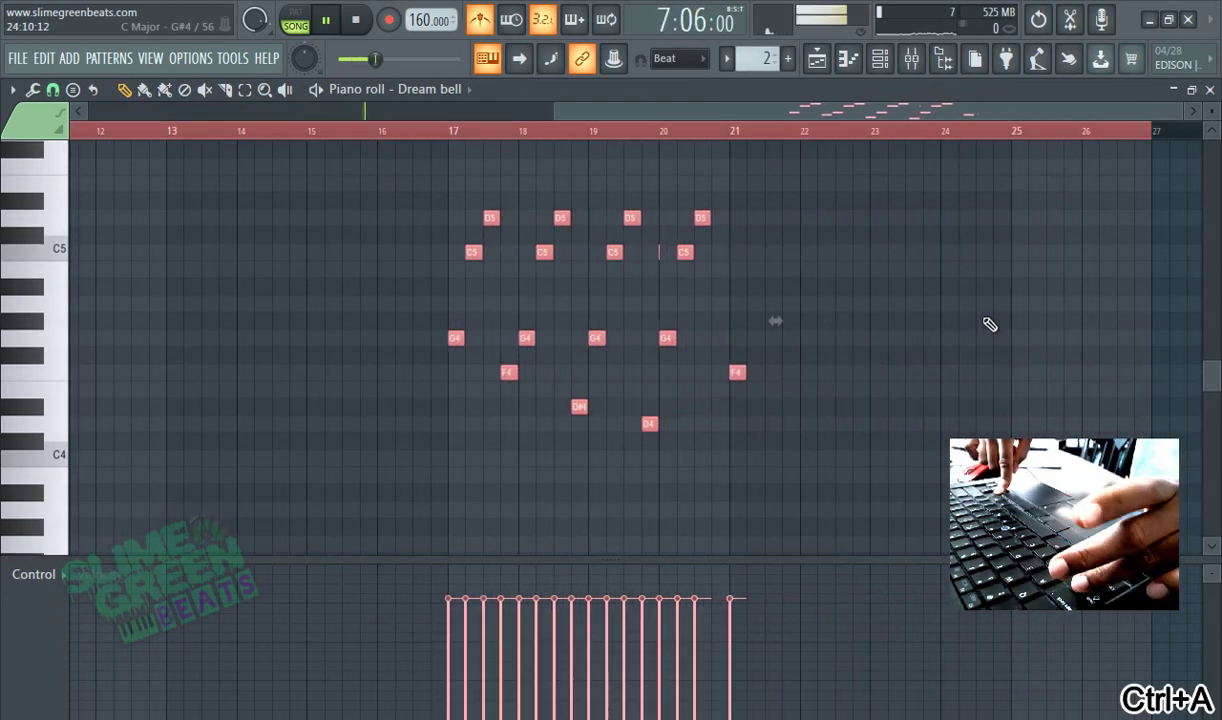
pyautogui.hotkey('shift', 'Left')
pyautogui.hotkey('shift', 'Left')
pyautogui.hotkey('shift', 'Left')
pyautogui.hotkey('shift', 'Left')
pyautogui.hotkey('shift', 'Left')
pyautogui.hotkey('shift', 'Left')
pyautogui.hotkey('shift', 'Left')
pyautogui.hotkey('shift', 'Left')
pyautogui.hotkey('shift', 'Left')
pyautogui.hotkey('shift', 'Left')
pyautogui.hotkey('shift', 'Left')
pyautogui.hotkey('shift', 'Left')
pyautogui.hotkey('shift', 'Left')
pyautogui.hotkey('shift', 'Left')
pyautogui.hotkey('shift', 'Left')
pyautogui.hotkey('shift', 'Left')
pyautogui.hotkey('shift', 'Left')
pyautogui.hotkey('shift', 'Left')
pyautogui.hotkey('shift', 'Left')
pyautogui.hotkey('shift', 'Left')
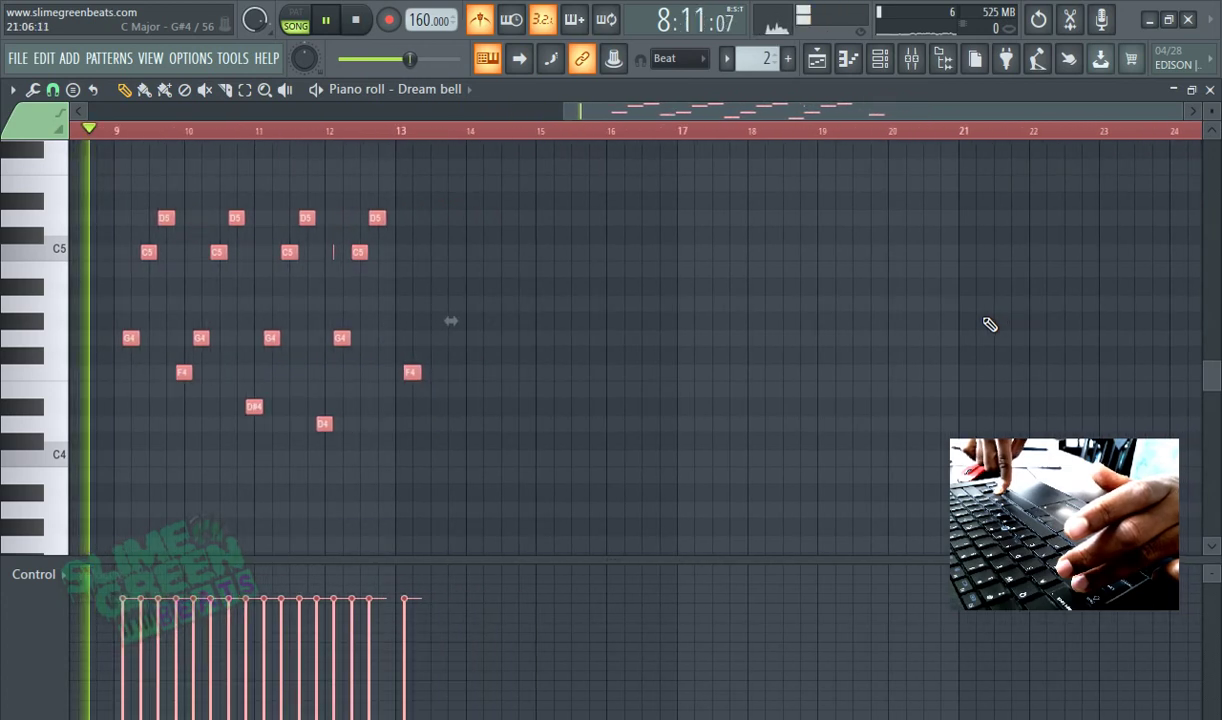
pyautogui.hotkey('shift', 'Left')
pyautogui.hotkey('shift', 'Left')
pyautogui.hotkey('shift', 'Left')
pyautogui.hotkey('shift', 'Left')
pyautogui.hotkey('shift', 'Left')
pyautogui.hotkey('shift', 'Left')
pyautogui.hotkey('shift', 'Left')
pyautogui.hotkey('shift', 'Left')
pyautogui.hotkey('shift', 'Left')
pyautogui.hotkey('shift', 'Left')
pyautogui.hotkey('shift', 'Left')
pyautogui.hotkey('shift', 'Left')
pyautogui.hotkey('shift', 'Left')
pyautogui.hotkey('shift', 'Left')
pyautogui.hotkey('shift', 'Left')
pyautogui.hotkey('shift', 'Left')
pyautogui.hotkey('shift', 'Left')
pyautogui.hotkey('shift', 'Left')
pyautogui.hotkey('shift', 'Left')
pyautogui.hotkey('shift', 'Left')
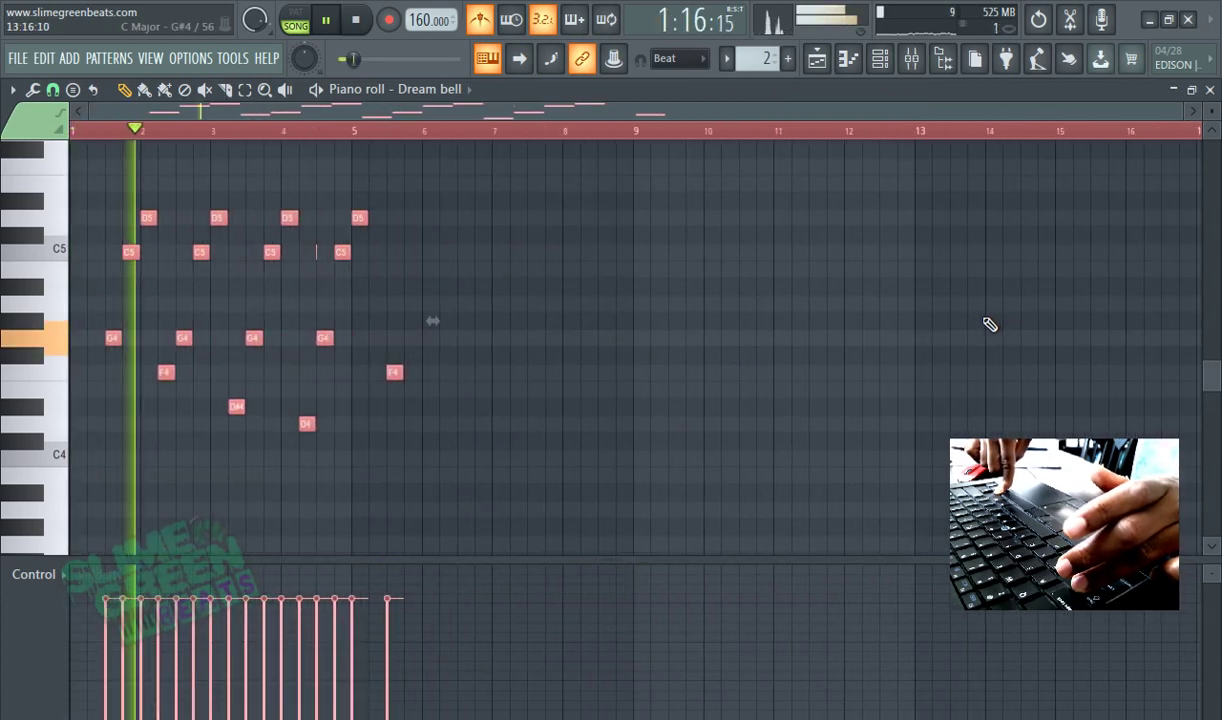
pyautogui.hotkey('ctrl', 'd')
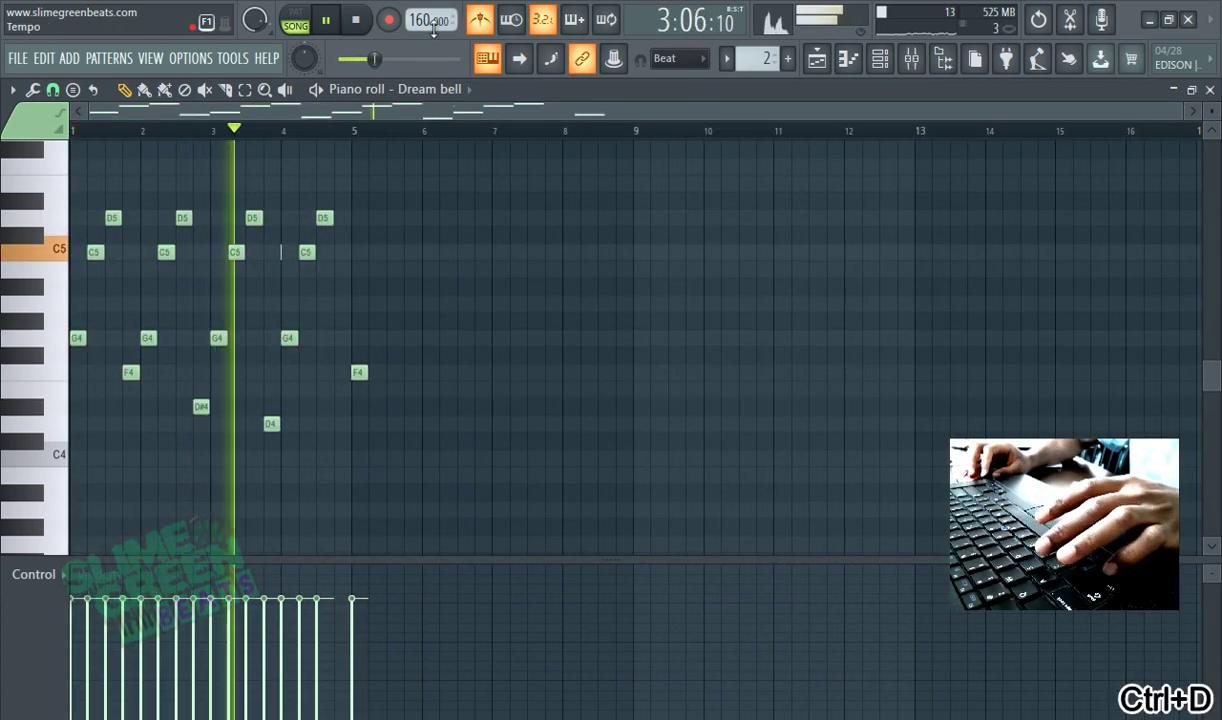
# Play the shifted arpeggio from the start of the song to check its timing
pyautogui.press('space')
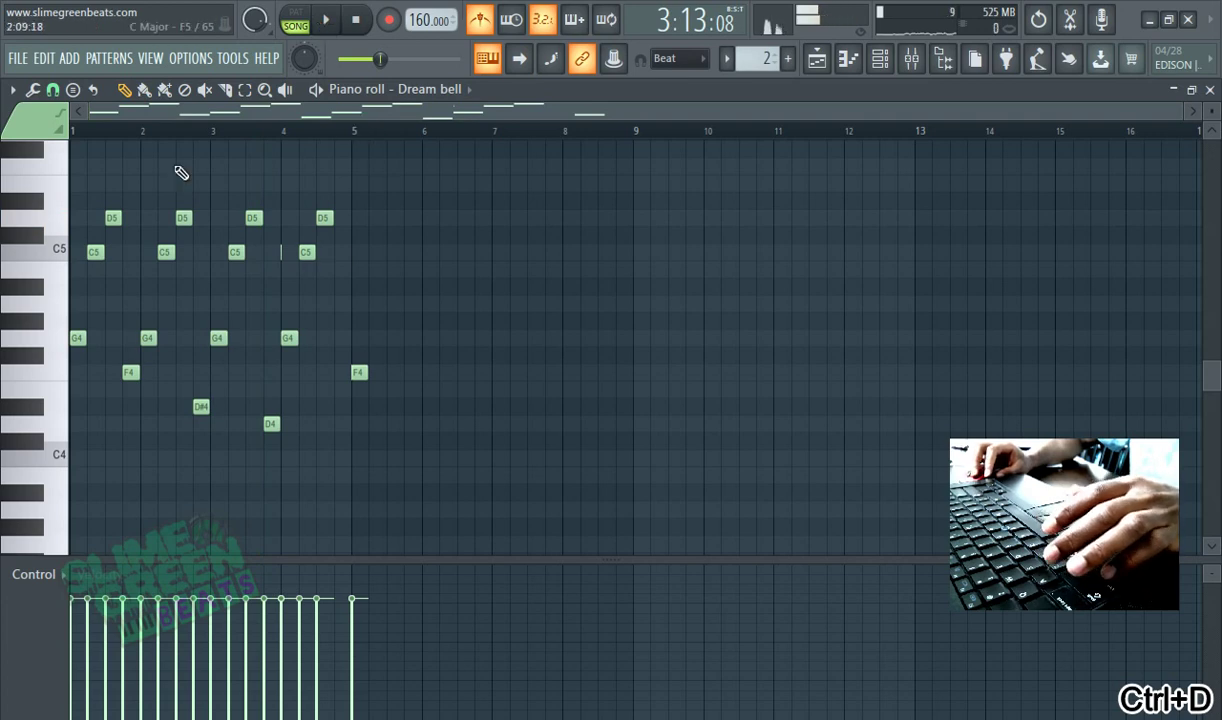
pyautogui.scroll(2, 183, 145)
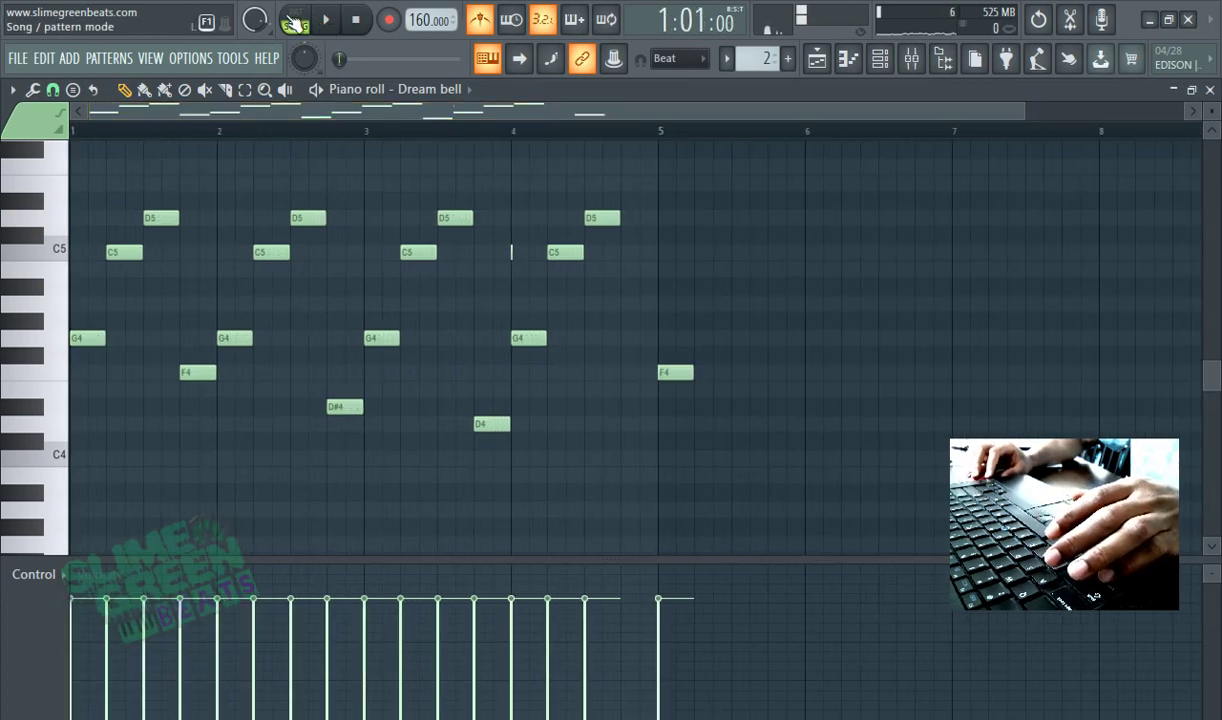
pyautogui.click(322, 21)
pyautogui.scroll(2, 404, 287)
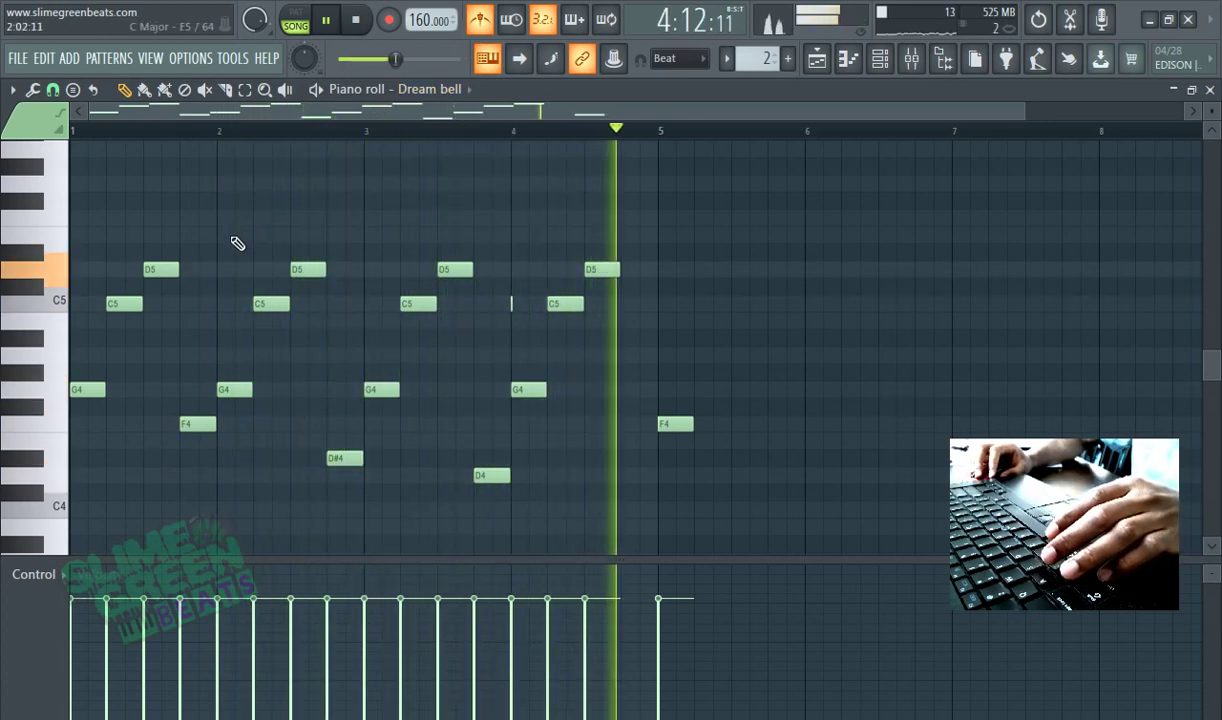
# Shift every note except the final F4 one beat later, and deselect them
pyautogui.moveTo(93, 212); pyautogui.dragTo(595, 565)
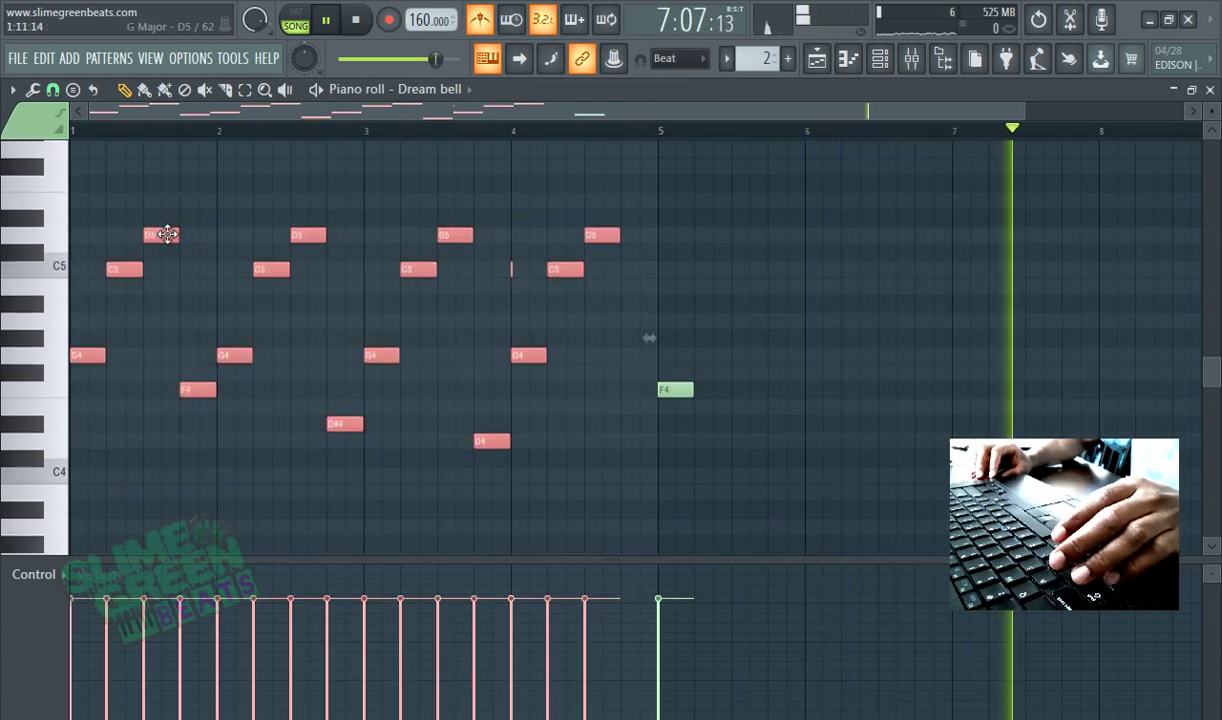
pyautogui.moveTo(166, 235); pyautogui.dragTo(197, 243)
pyautogui.hotkey('ctrl', 'd')
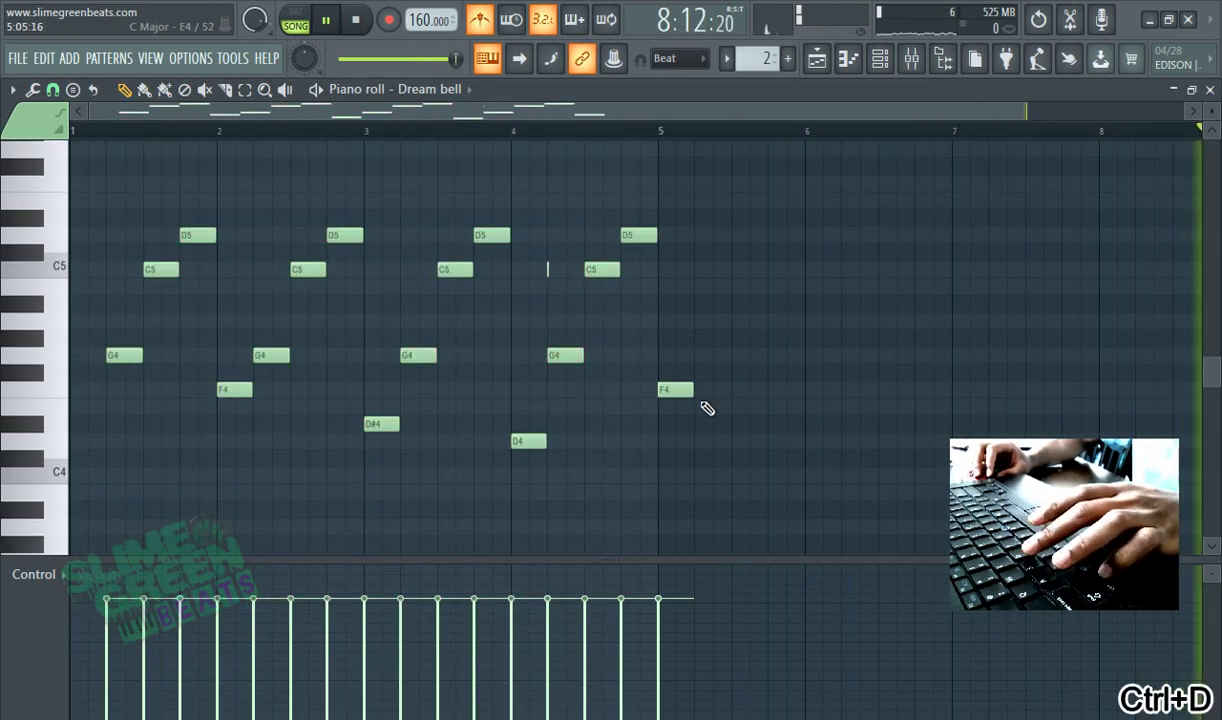
# Move the final F4 to the start of bar 1 and delete the stray short F4 at bar 5 and C5 in bar 4
pyautogui.moveTo(673, 395); pyautogui.dragTo(41, 399)
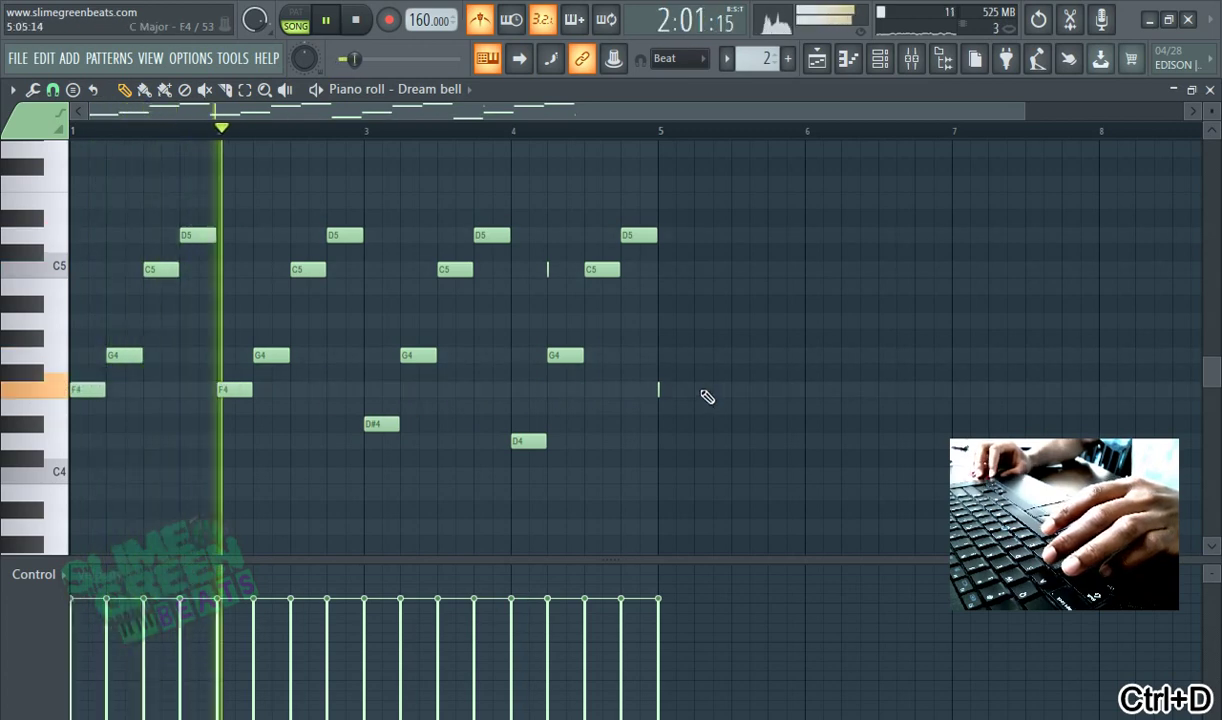
pyautogui.rightClick(658, 390)
pyautogui.rightClick(548, 269)
pyautogui.scroll(2, 568, 248)
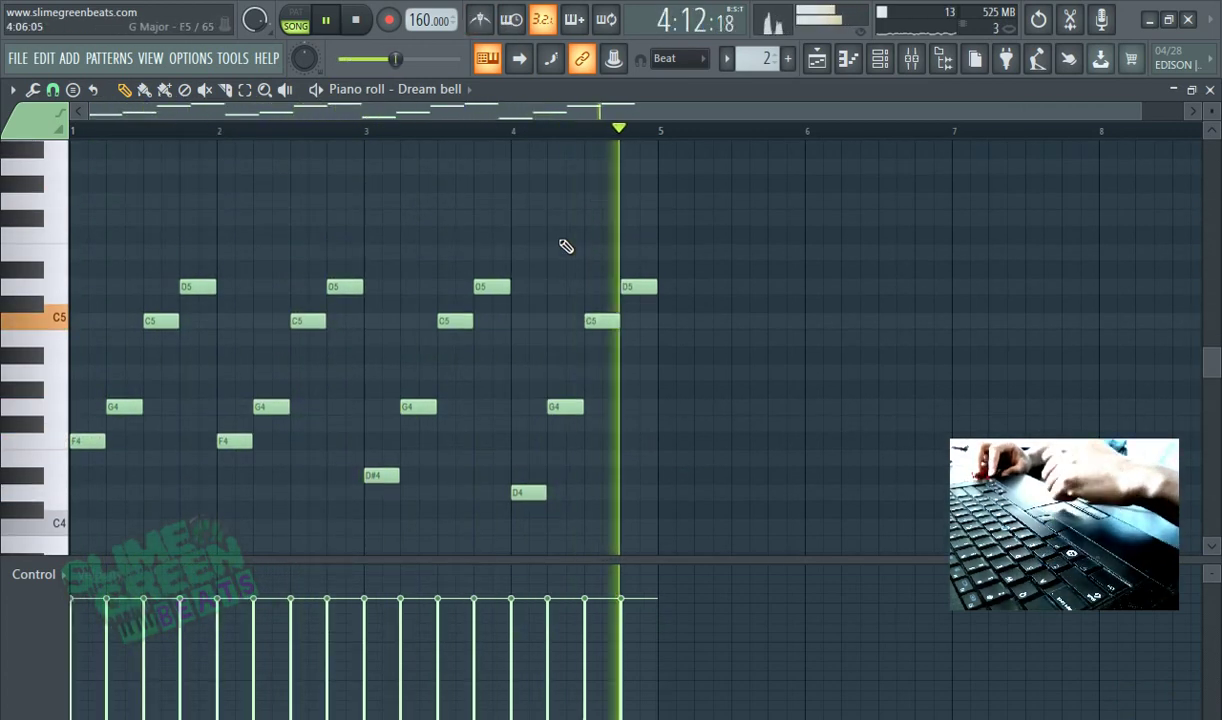
pyautogui.moveTo(560, 228); pyautogui.dragTo(597, 208)
pyautogui.rightClick(611, 204)
# Duplicate the four-bar arpeggio into bars 5 to 8, and deselect the copied notes
pyautogui.scroll(-1, 625, 182)
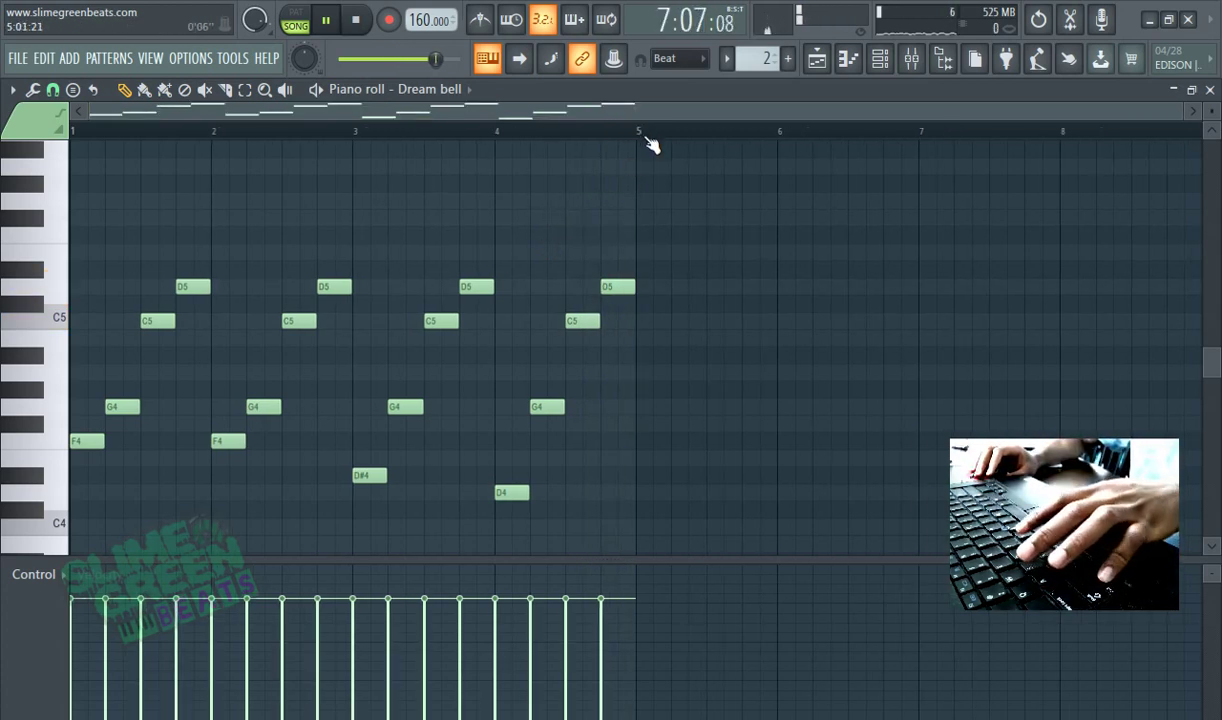
pyautogui.hotkey('ctrl', 'b')
pyautogui.scroll(-1, 650, 142)
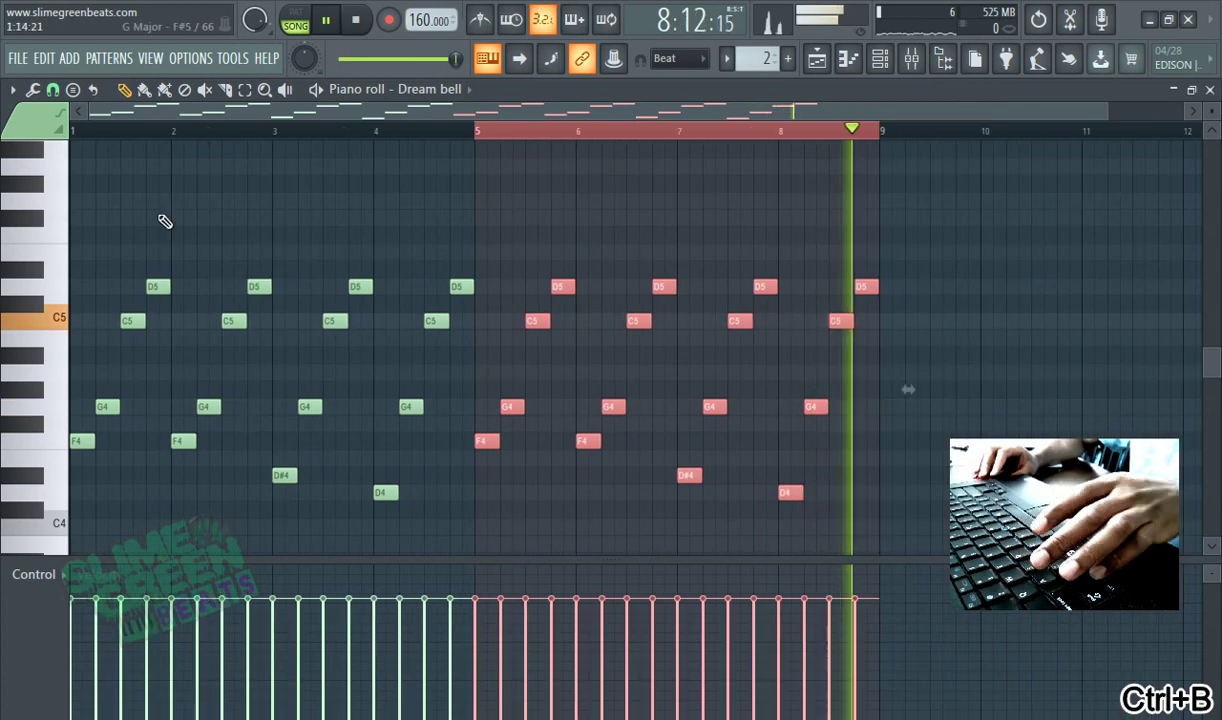
pyautogui.hotkey('ctrl', 'd')
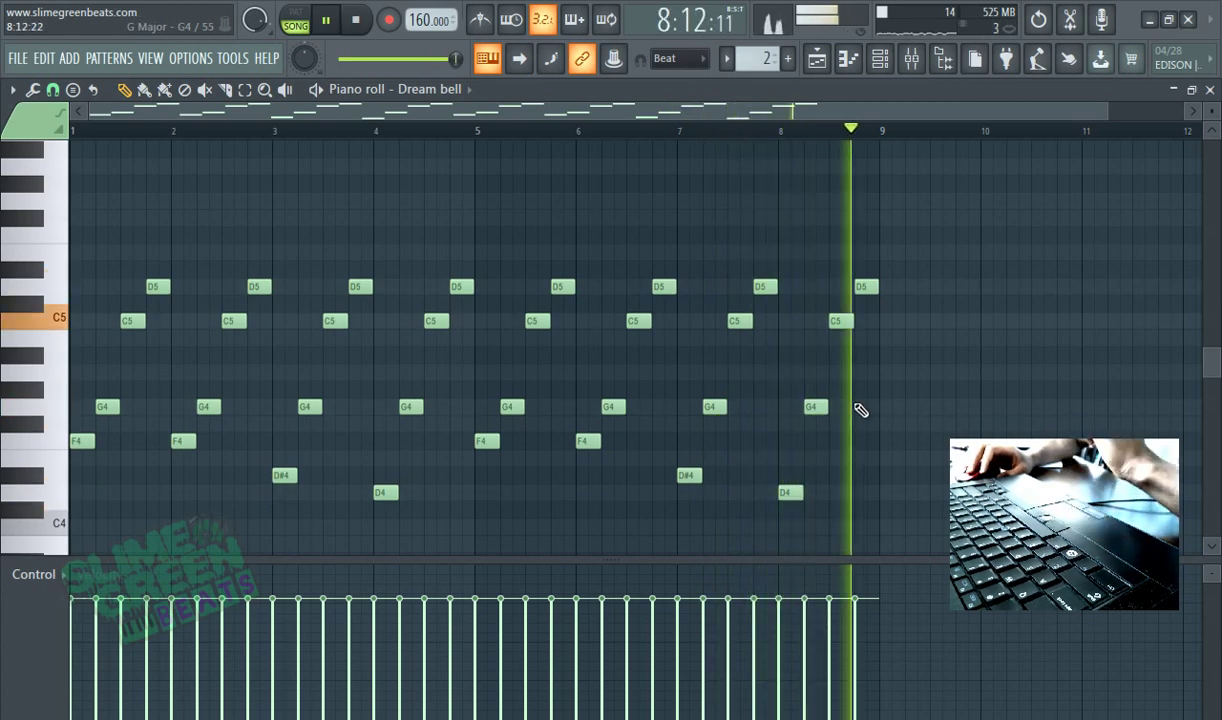
# Check the Dream bell's mixer track assignment in the channel rack, and open the mixer
pyautogui.click(942, 61)
pyautogui.click(942, 63)
pyautogui.click(881, 60)
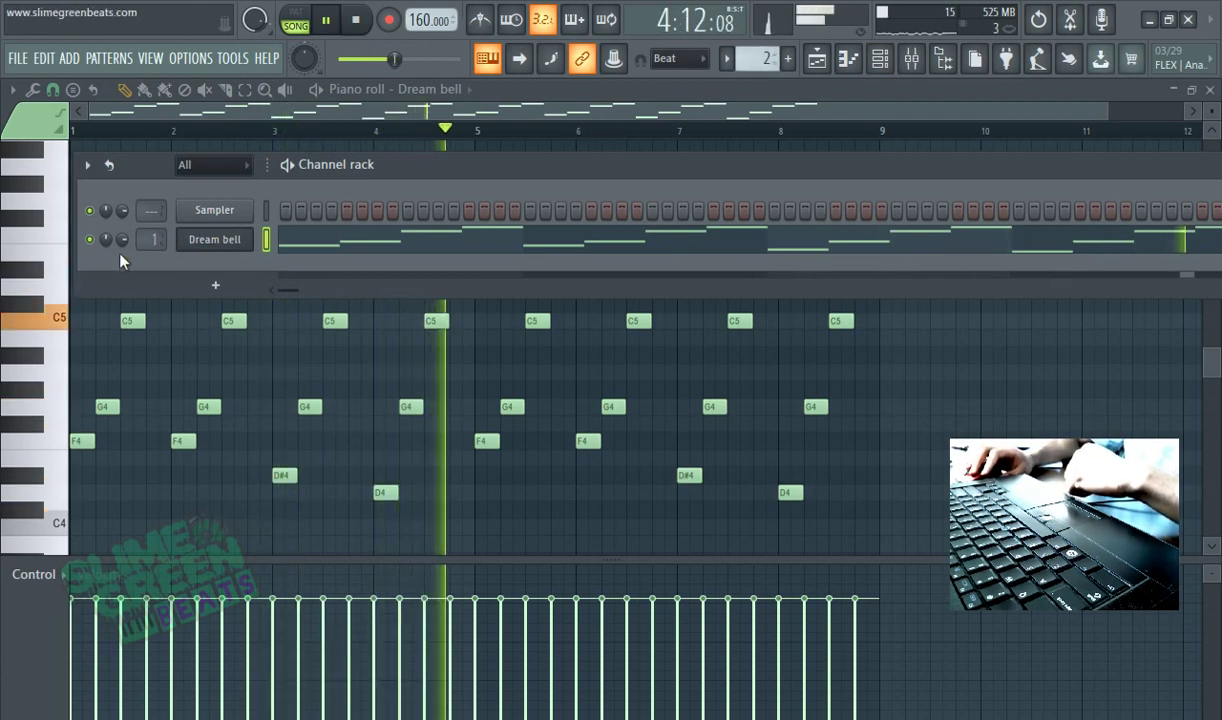
pyautogui.click(911, 58)
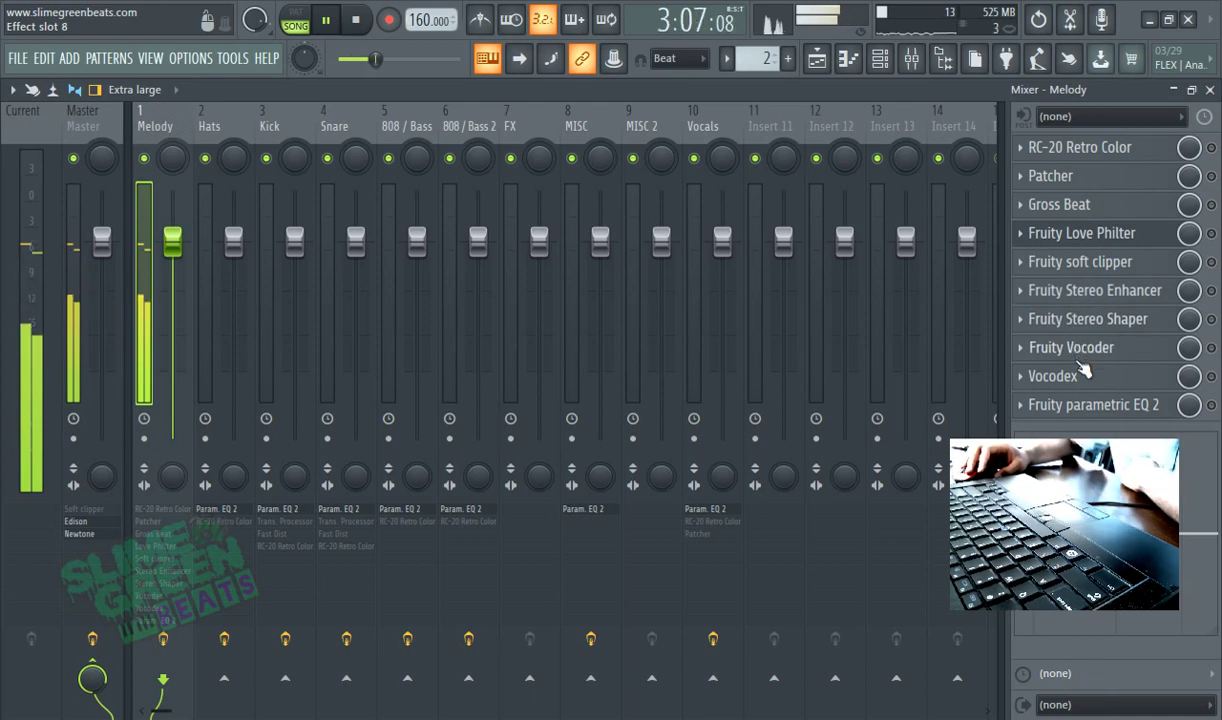
# Open the Patcher effect on the Melody mixer track and enable it
pyautogui.click(1086, 185)
pyautogui.moveTo(502, 233); pyautogui.dragTo(628, 180)
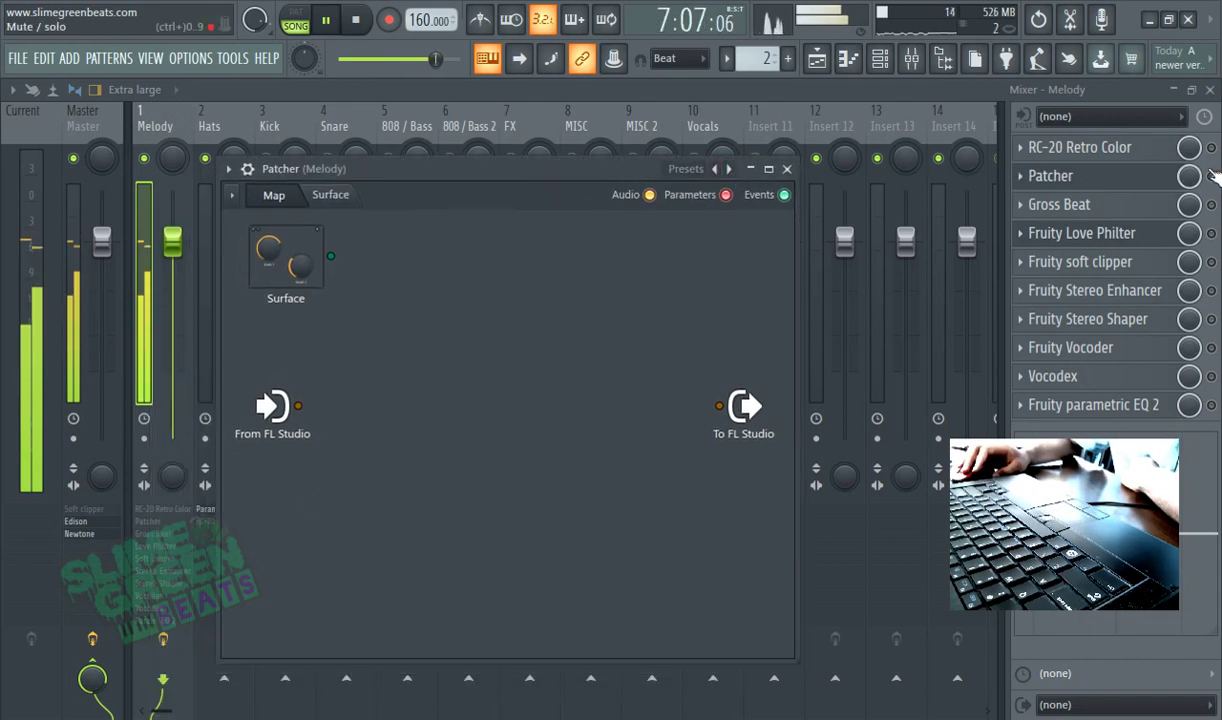
pyautogui.click(1158, 176)
pyautogui.click(1035, 180)
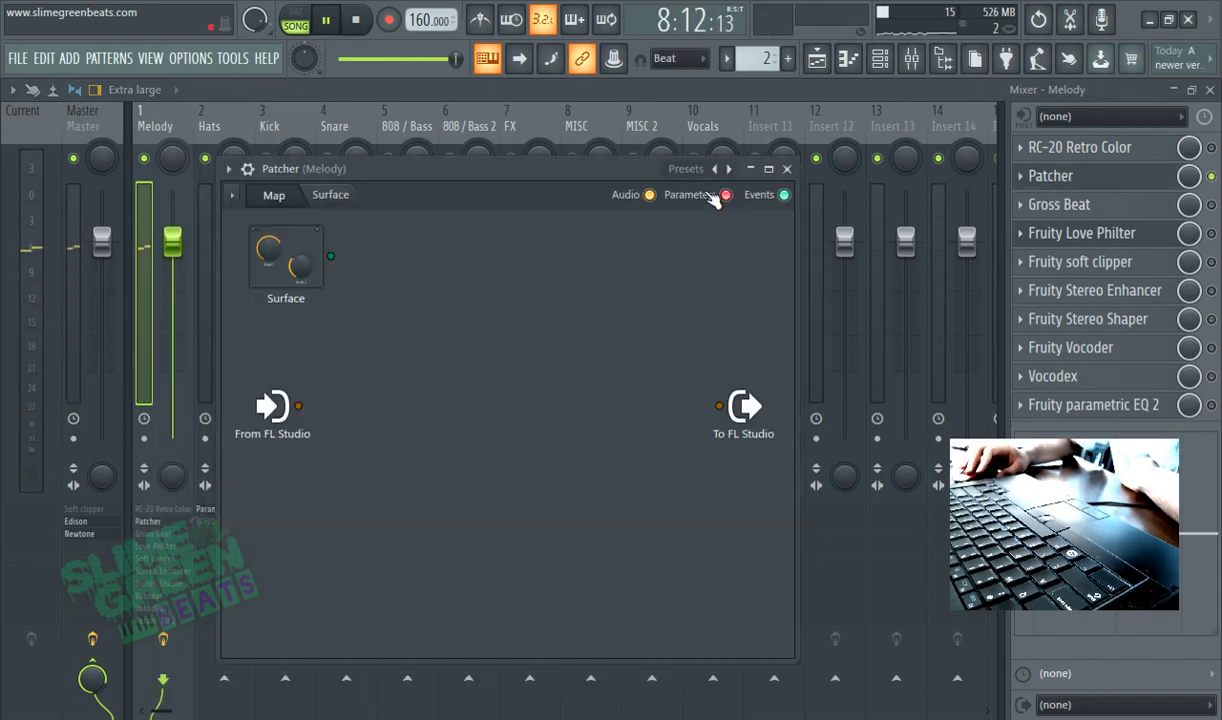
# Try the Simple EQ - Cymbals preset in Patcher
pyautogui.click(685, 170)
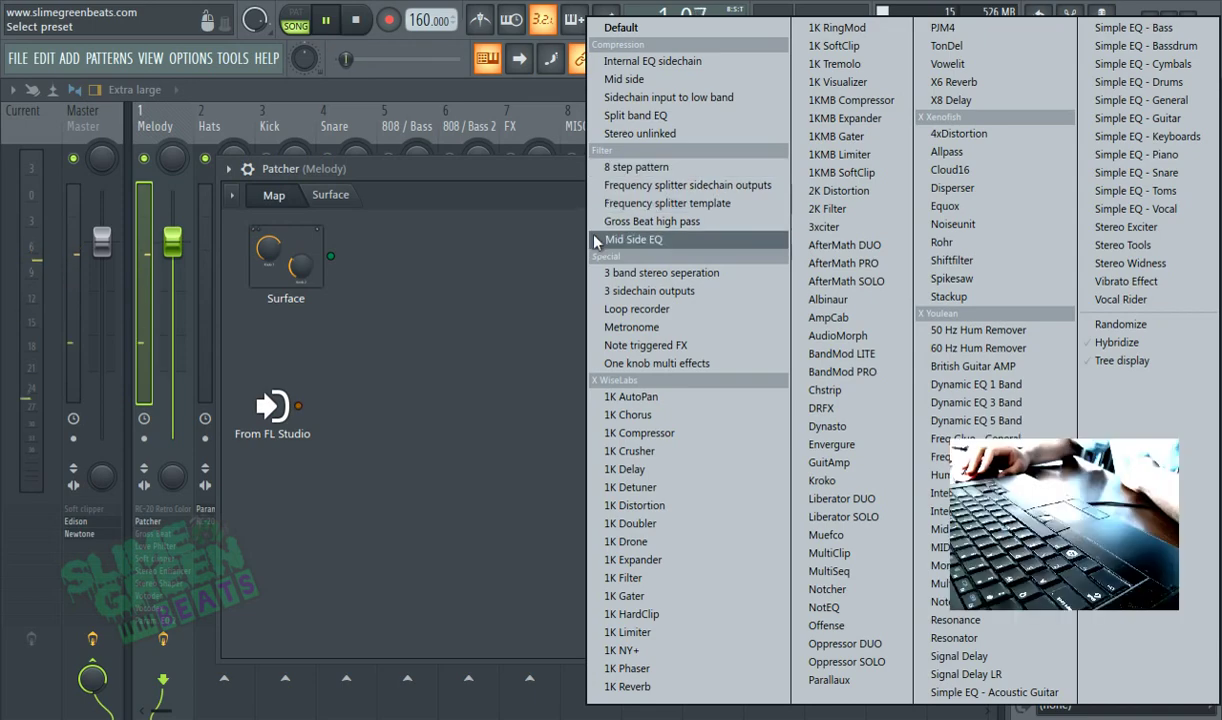
pyautogui.click(551, 200)
pyautogui.click(687, 170)
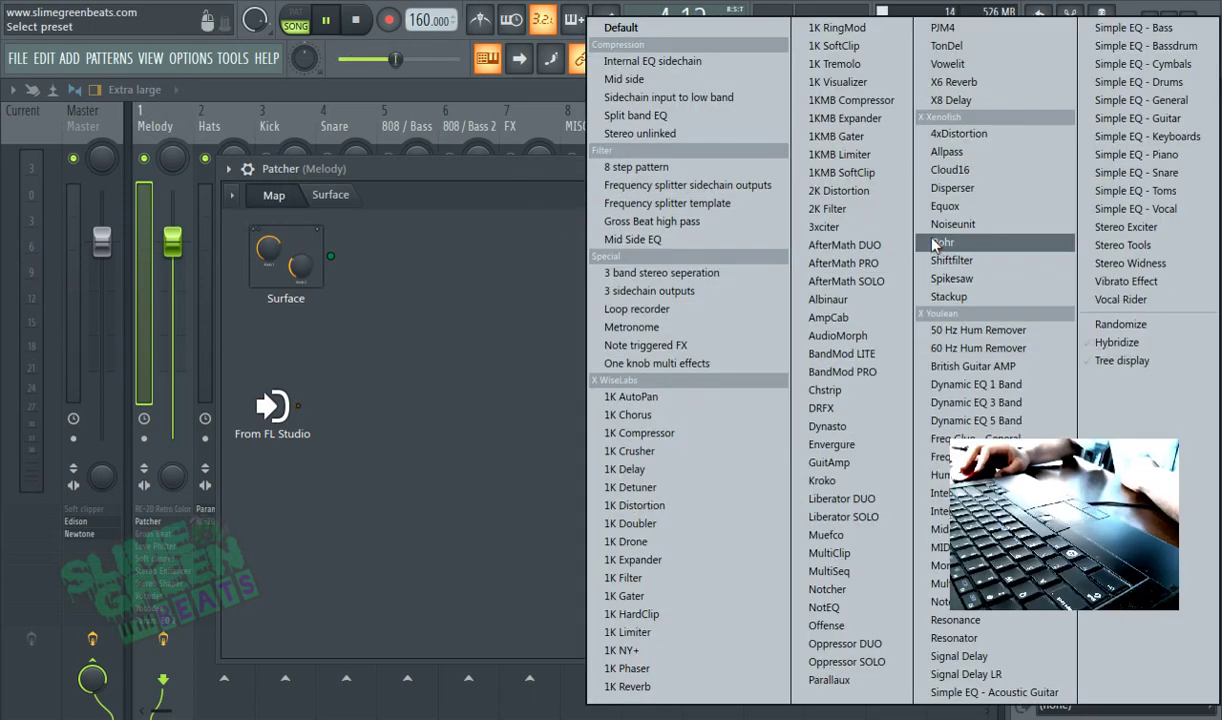
pyautogui.click(1139, 82)
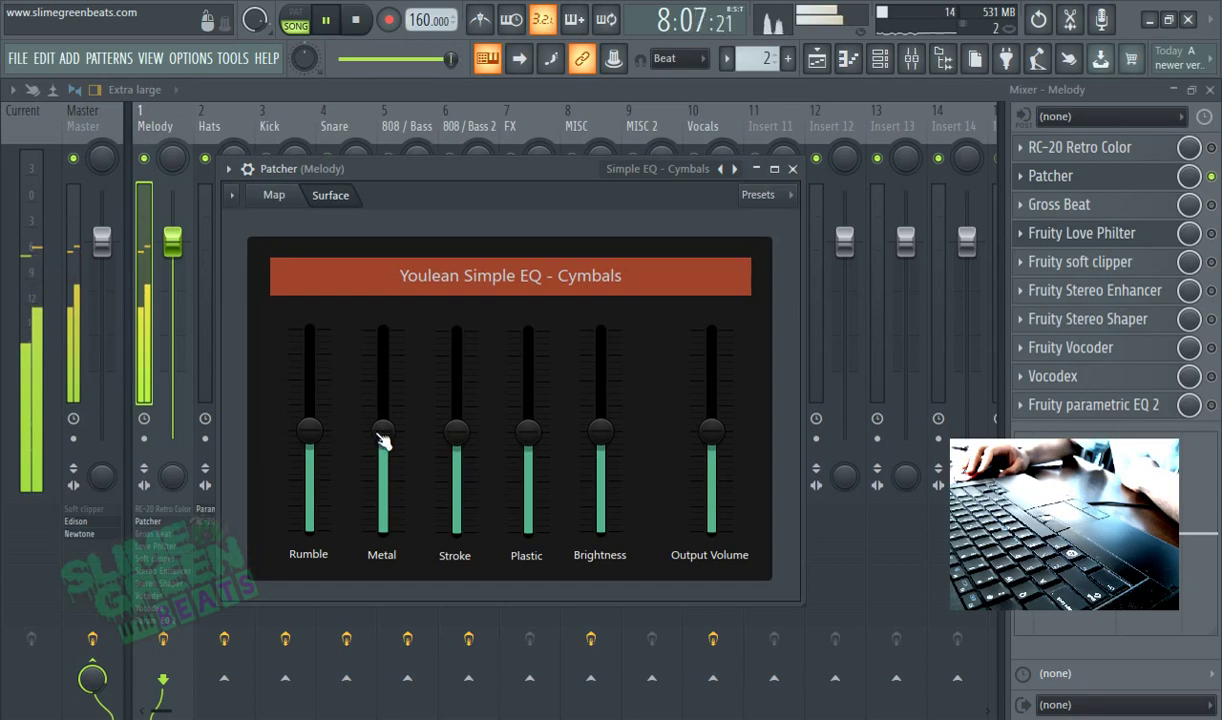
# Raise the Rumble, Plastic and Brightness sliders of the cymbals EQ, leaving Metal at its default
pyautogui.moveTo(385, 434); pyautogui.dragTo(382, 373)
pyautogui.rightClick(383, 333)
pyautogui.click(405, 344)
pyautogui.moveTo(310, 430); pyautogui.dragTo(311, 340)
pyautogui.moveTo(528, 430); pyautogui.dragTo(528, 360)
pyautogui.moveTo(600, 430); pyautogui.dragTo(600, 350)
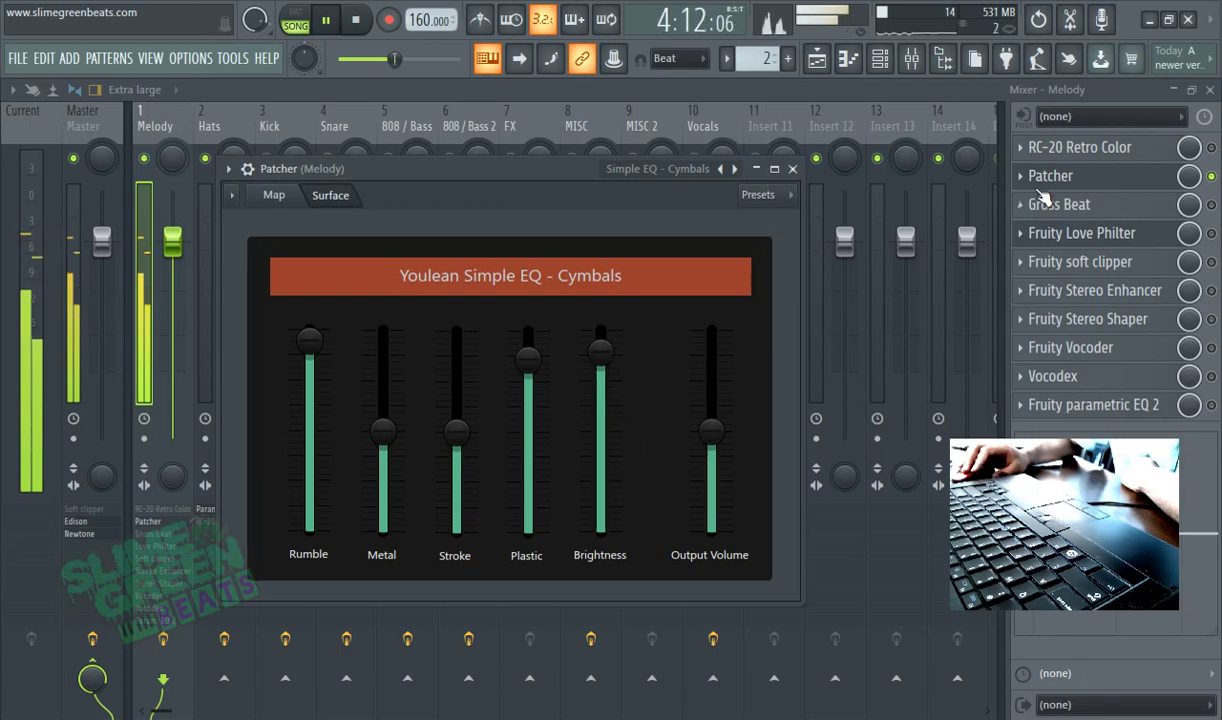
# Load the 1K Reverb preset in the Melody track's Patcher
pyautogui.click(760, 195)
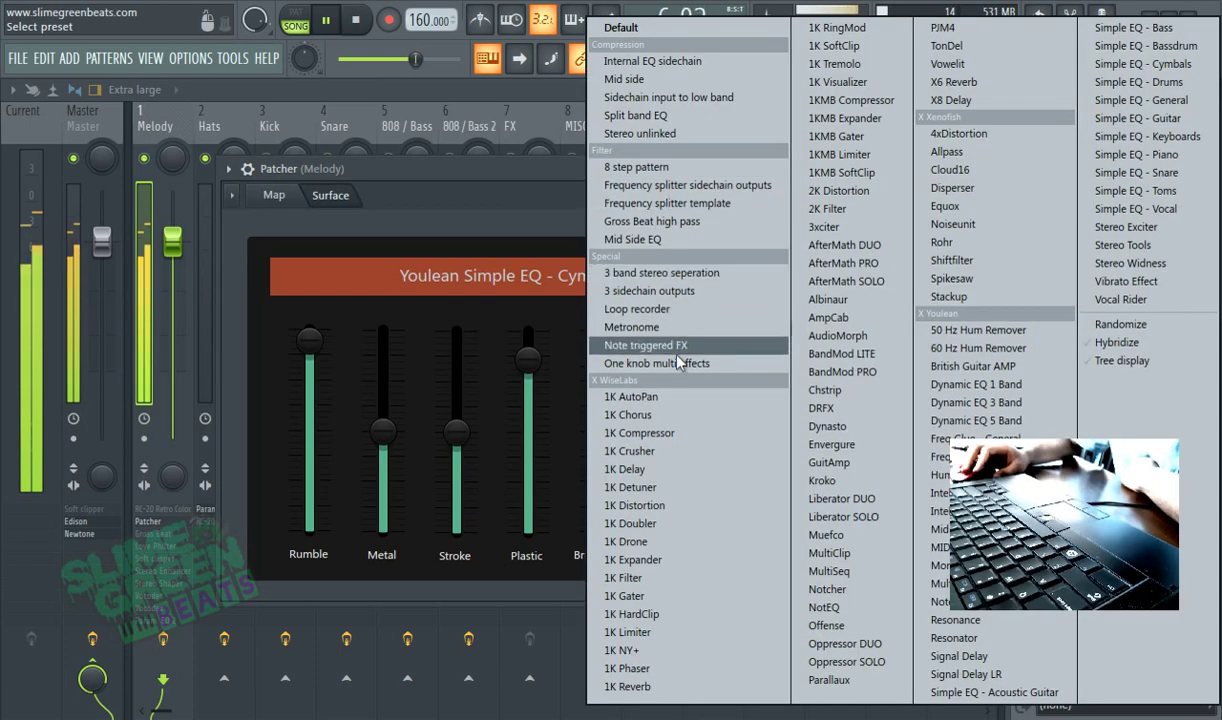
pyautogui.click(640, 686)
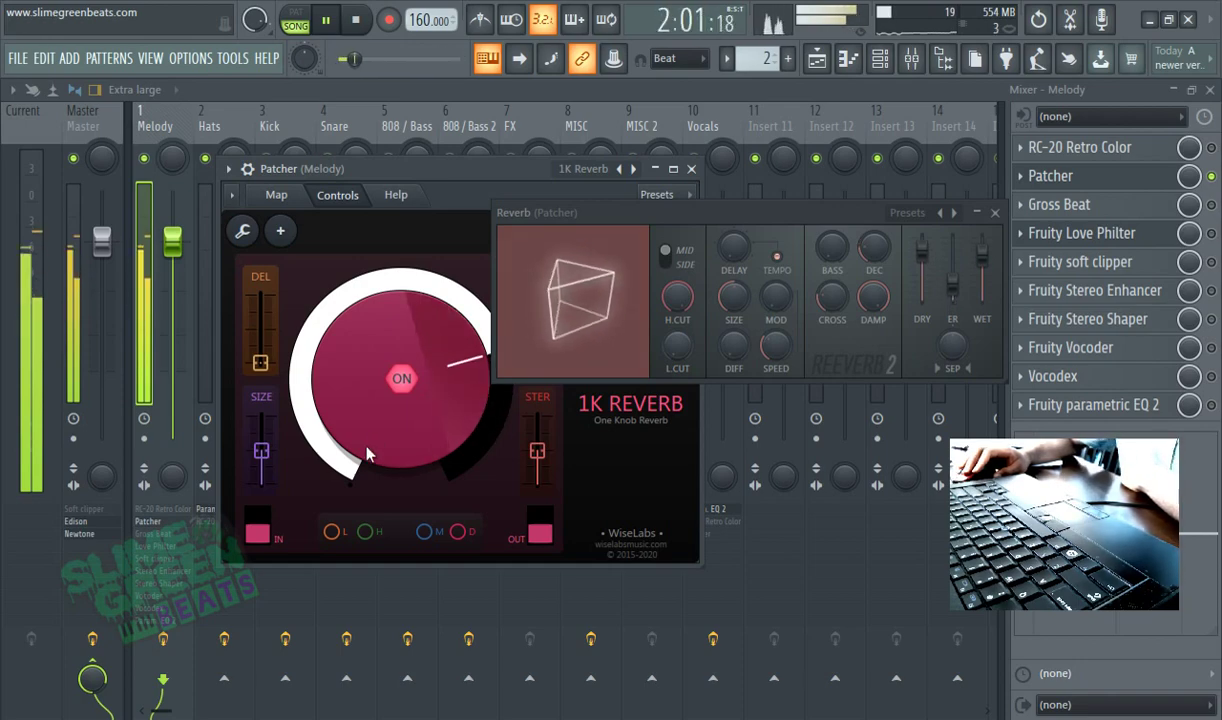
# Replace Gross Beat in slot 3 of the Melody mixer track with Maximus and enable it
pyautogui.click(1035, 206)
pyautogui.rightClick(1028, 210)
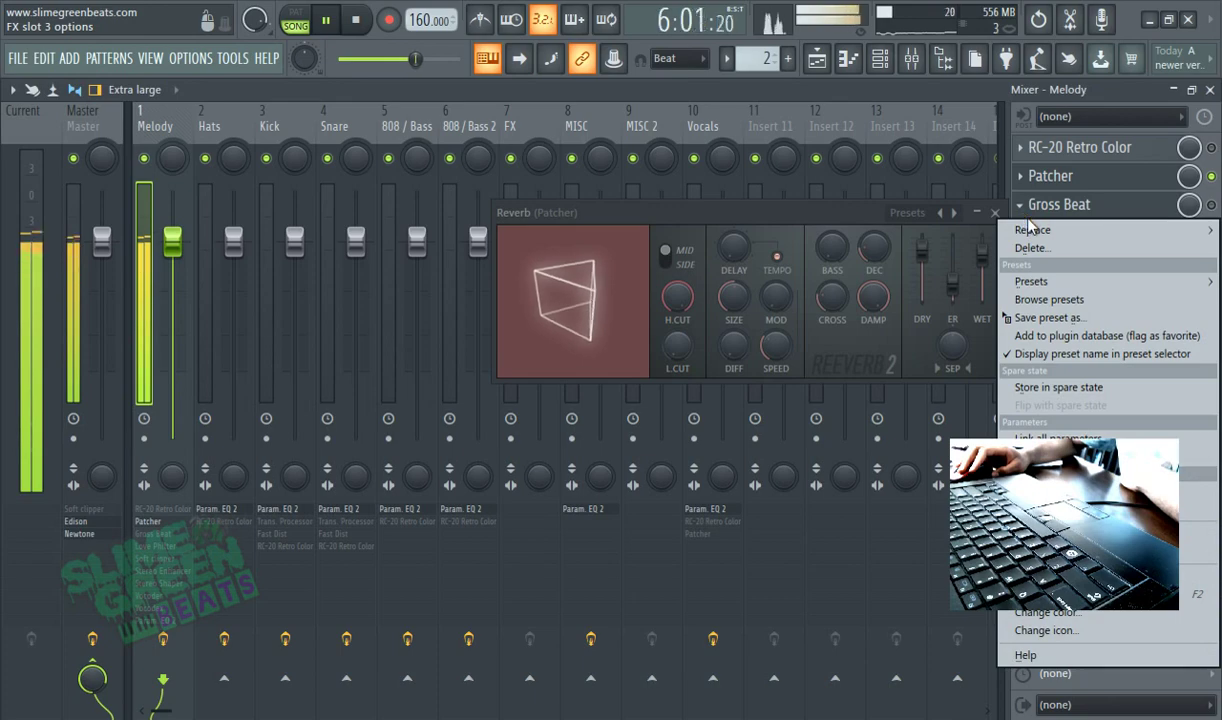
pyautogui.moveTo(1030, 229)
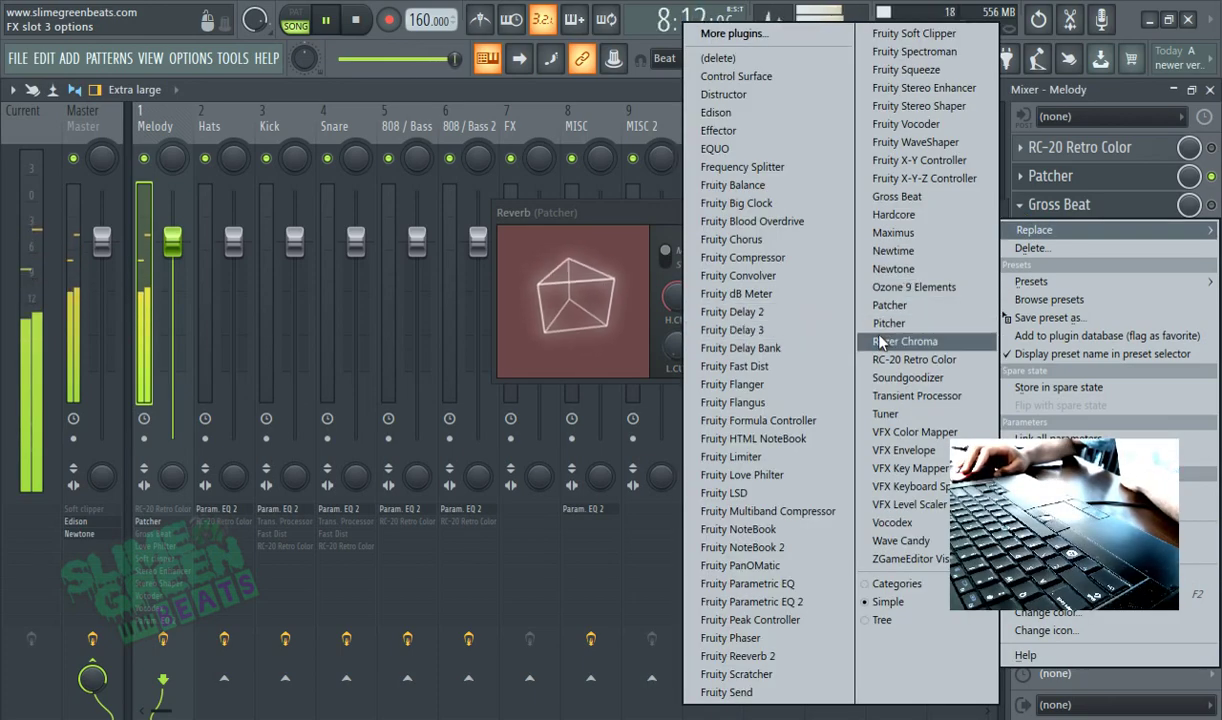
pyautogui.click(896, 234)
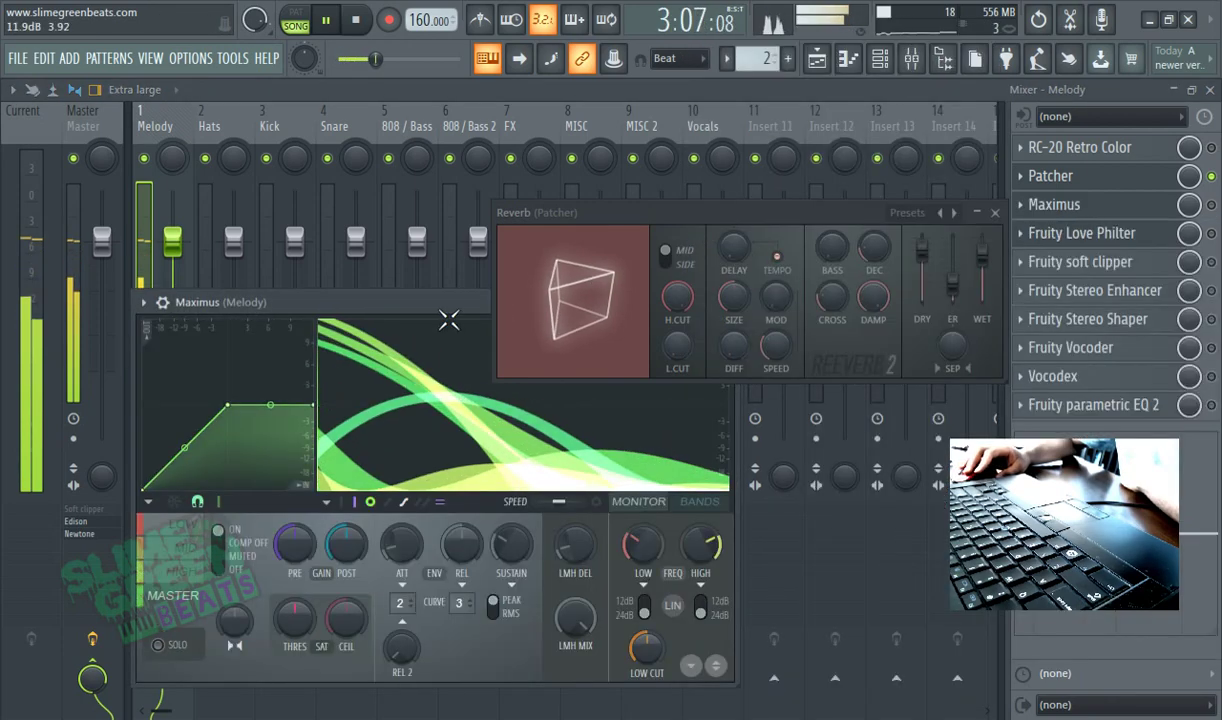
pyautogui.moveTo(445, 318); pyautogui.dragTo(513, 140)
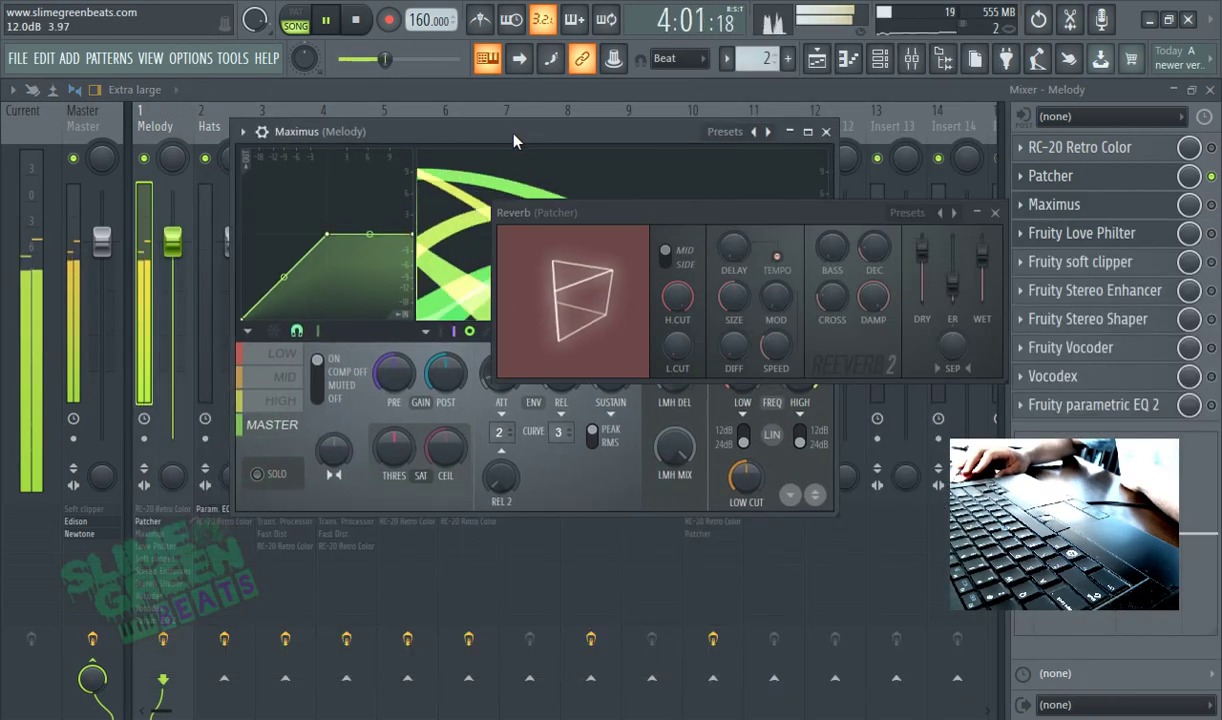
pyautogui.click(1210, 204)
pyautogui.click(1150, 203)
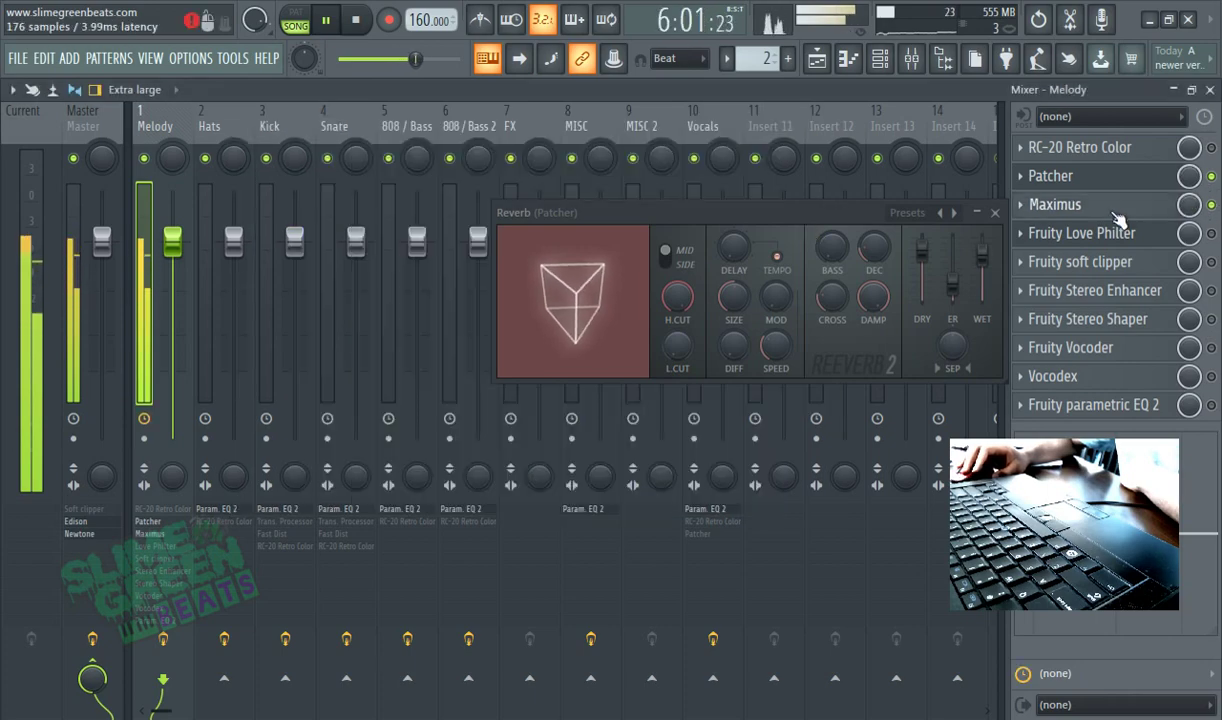
# Try the Lo fi preset in Maximus
pyautogui.click(1054, 204)
pyautogui.click(718, 131)
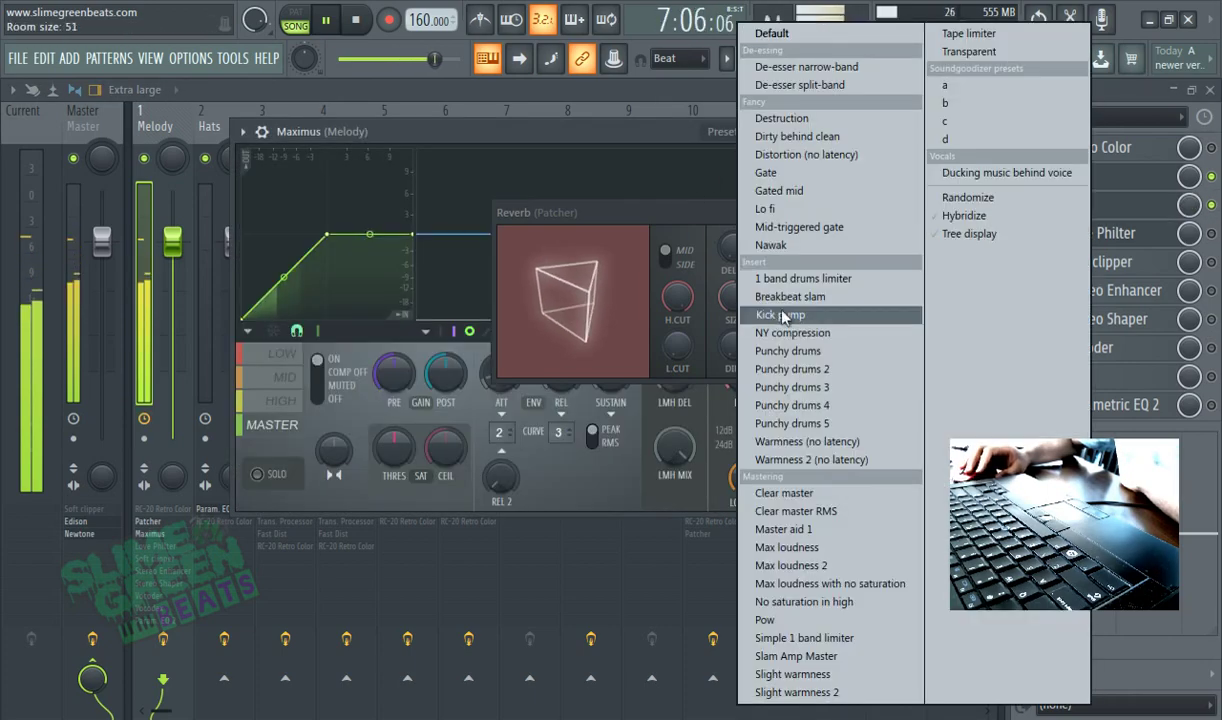
pyautogui.click(816, 210)
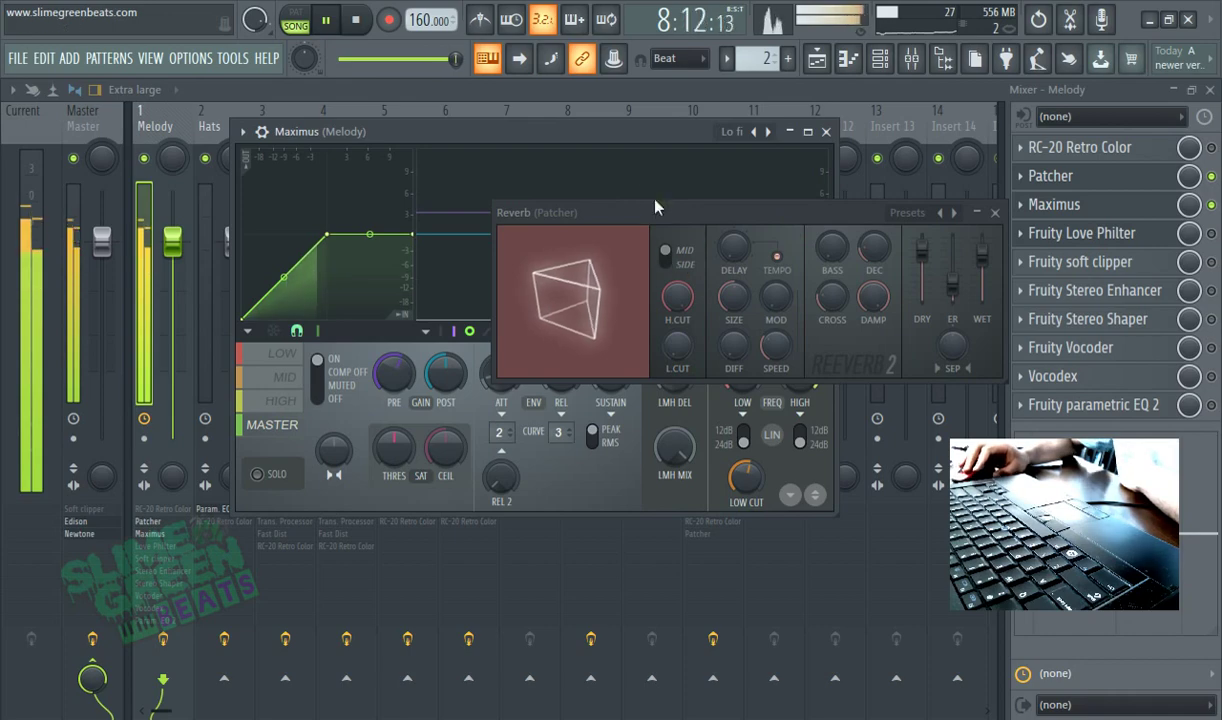
# Audition the Maximus presets on the Melody track and load the Soundgoodizer preset d
pyautogui.click(735, 134)
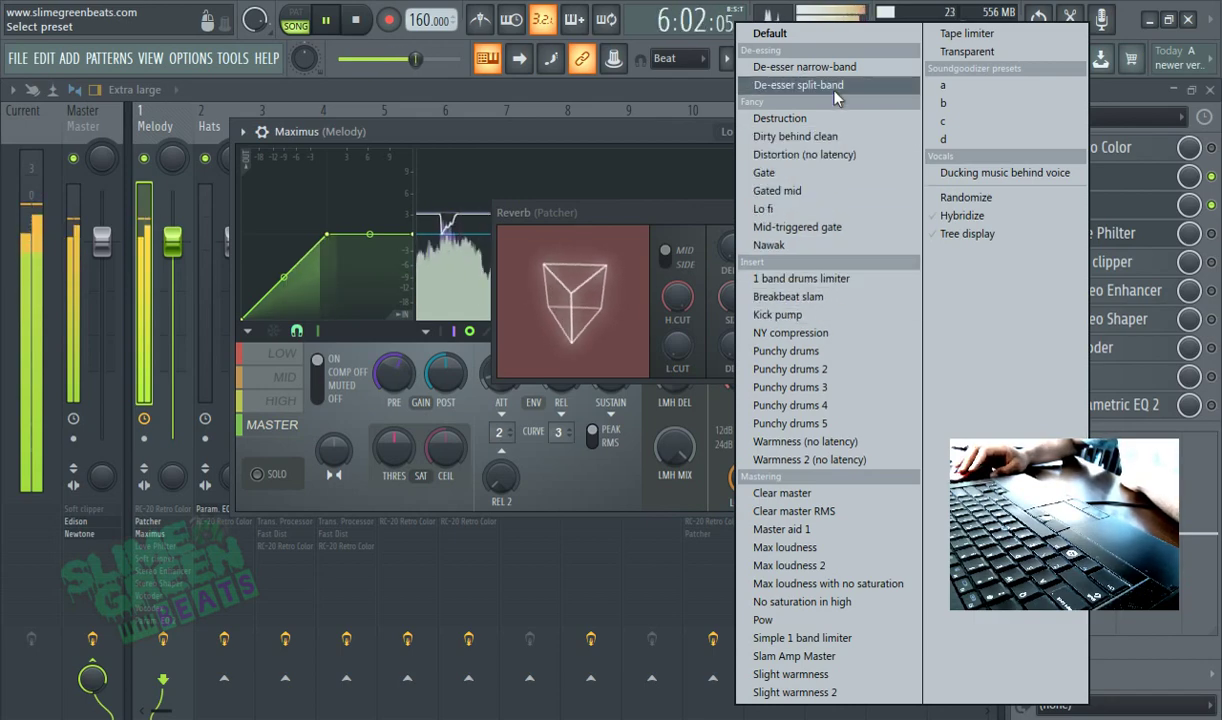
pyautogui.click(857, 118)
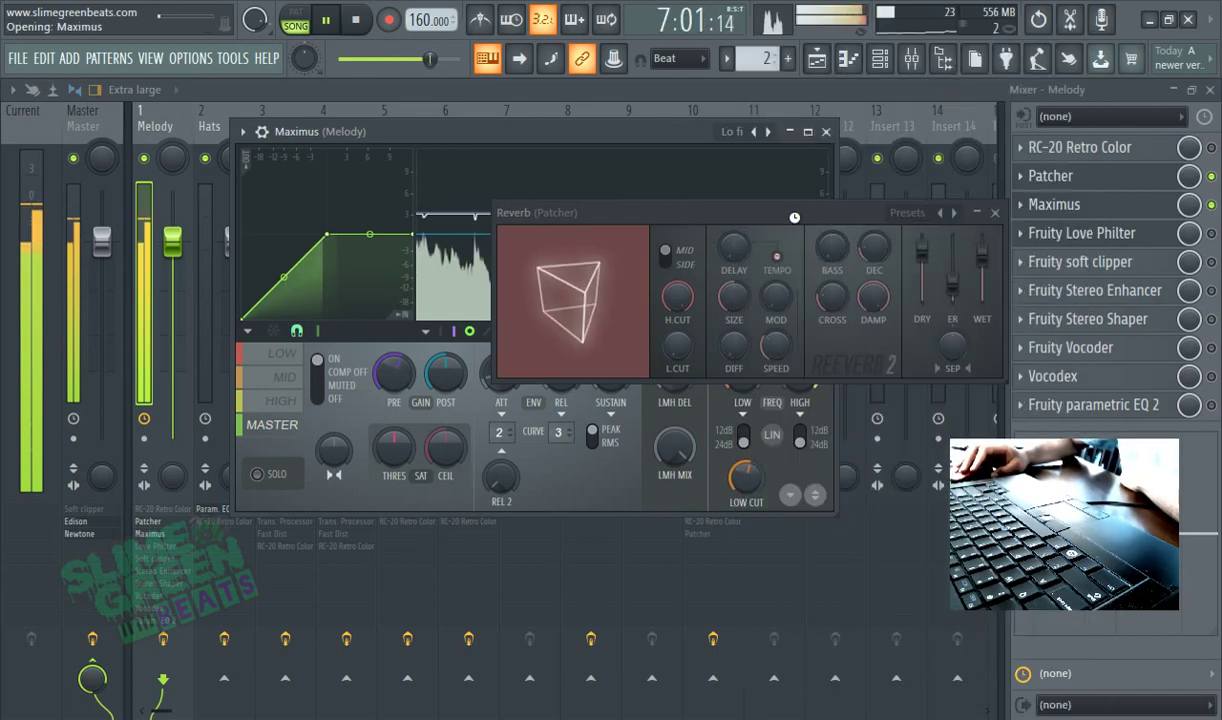
pyautogui.click(768, 132)
pyautogui.click(769, 133)
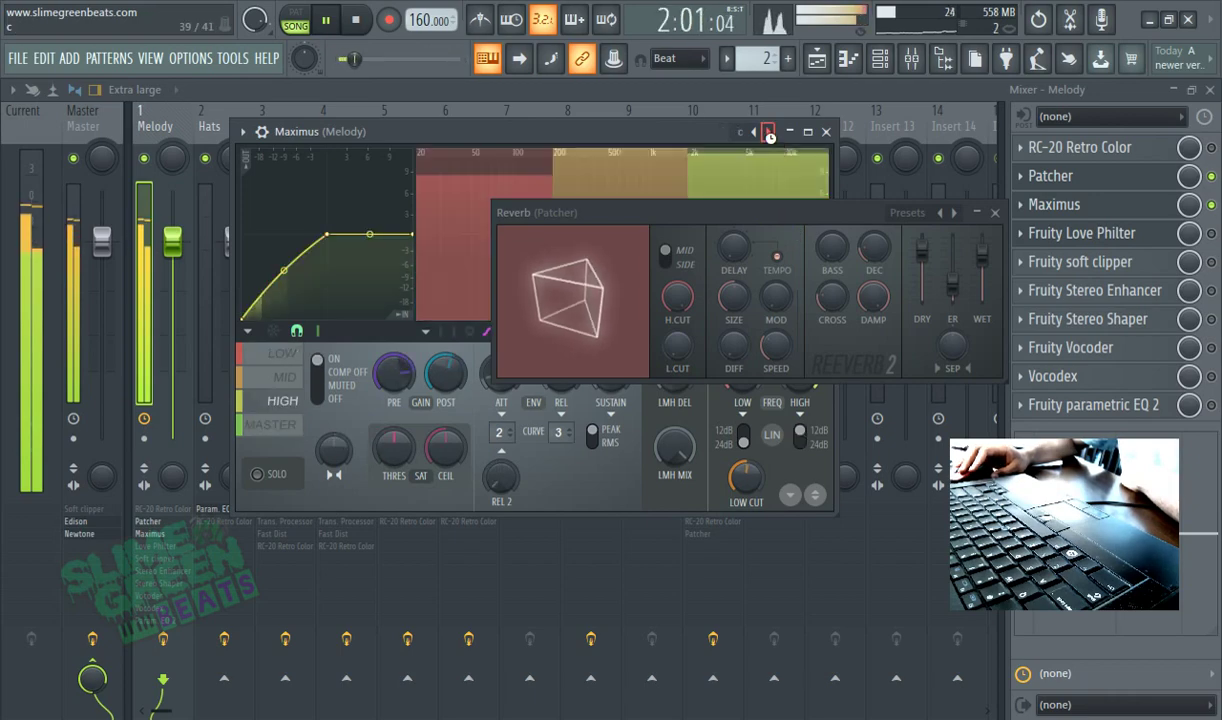
pyautogui.click(769, 133)
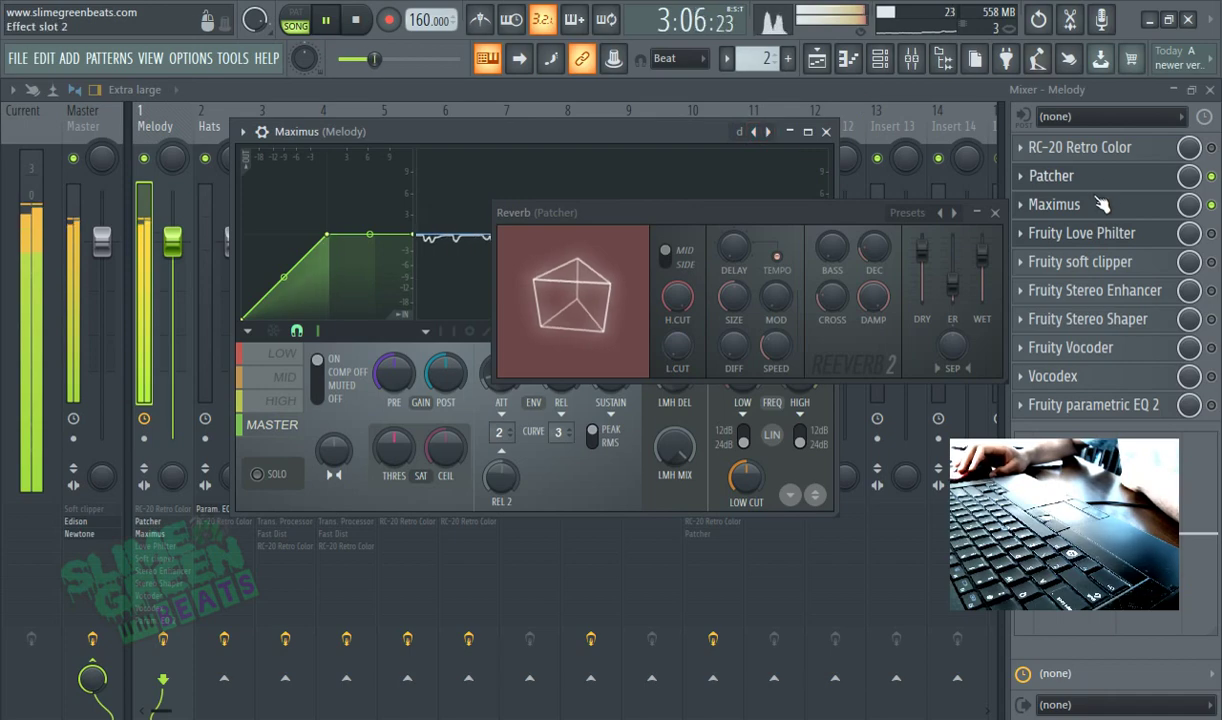
# Inspect the high and mid bands in Maximus, briefly toggling solo on the mid band
pyautogui.moveTo(593, 139); pyautogui.dragTo(508, 203)
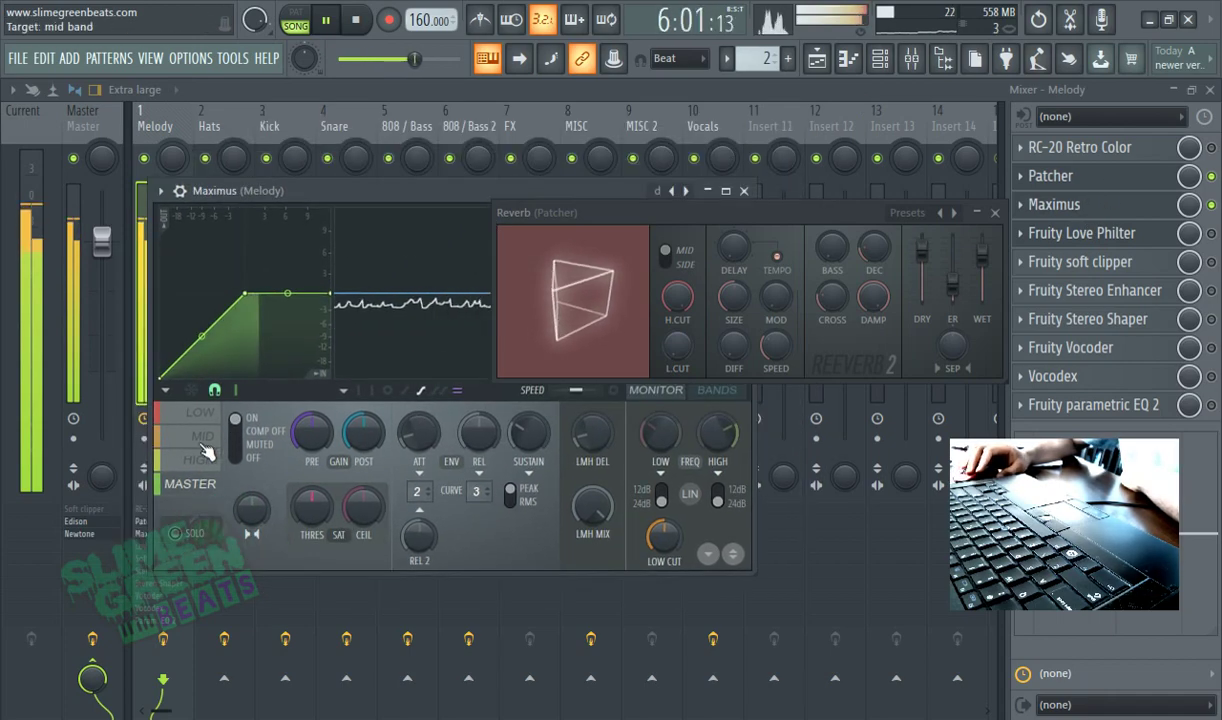
pyautogui.click(197, 457)
pyautogui.click(200, 436)
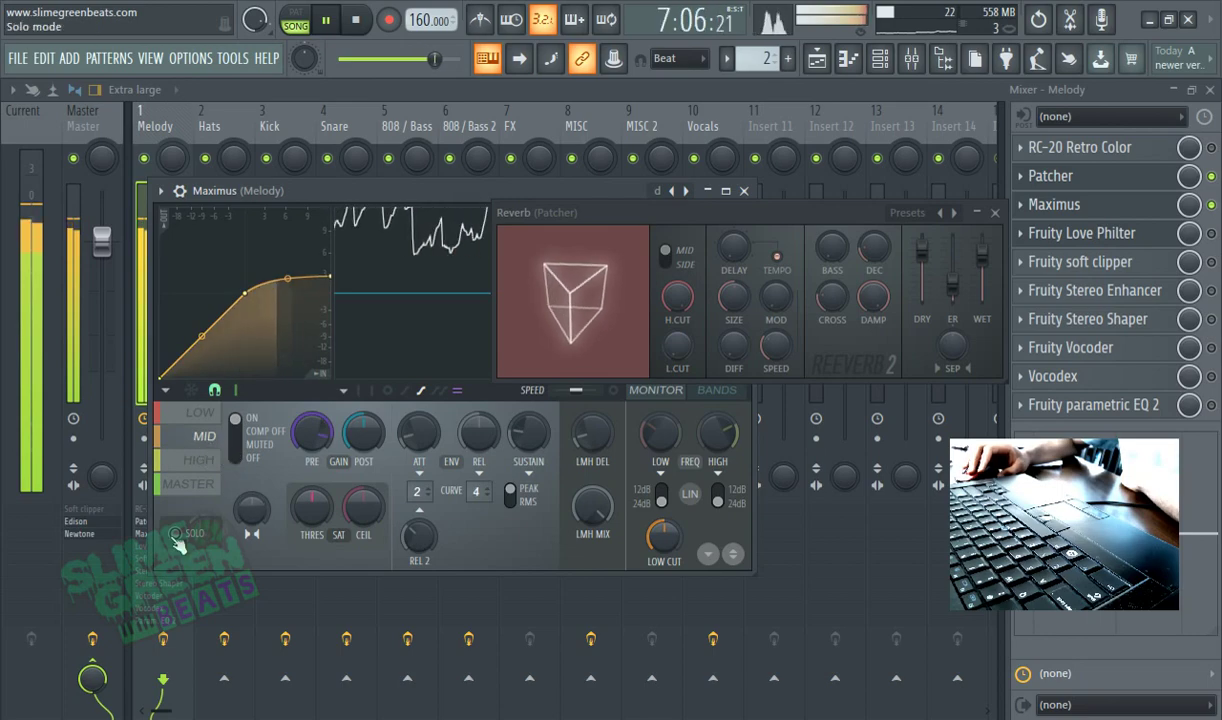
pyautogui.click(177, 533)
pyautogui.click(177, 533)
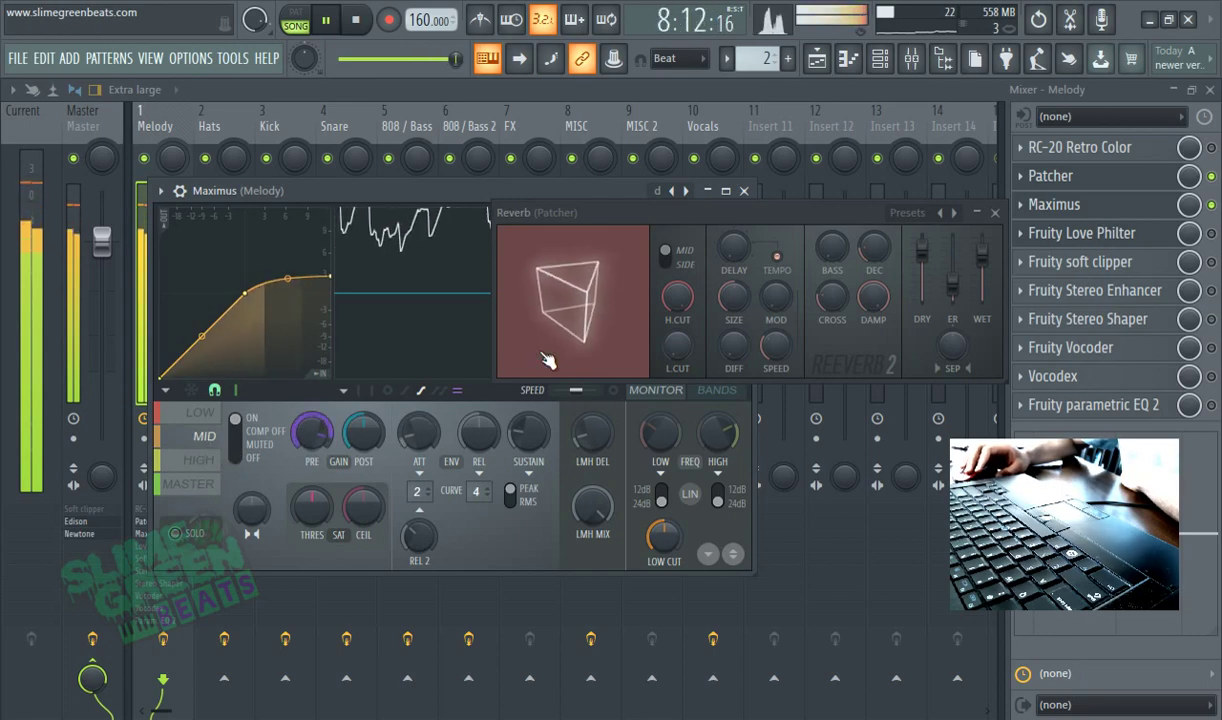
# Disable Maximus on the Melody mixer track with Patcher kept enabled, and pause the playback
pyautogui.moveTo(870, 212); pyautogui.dragTo(718, 377)
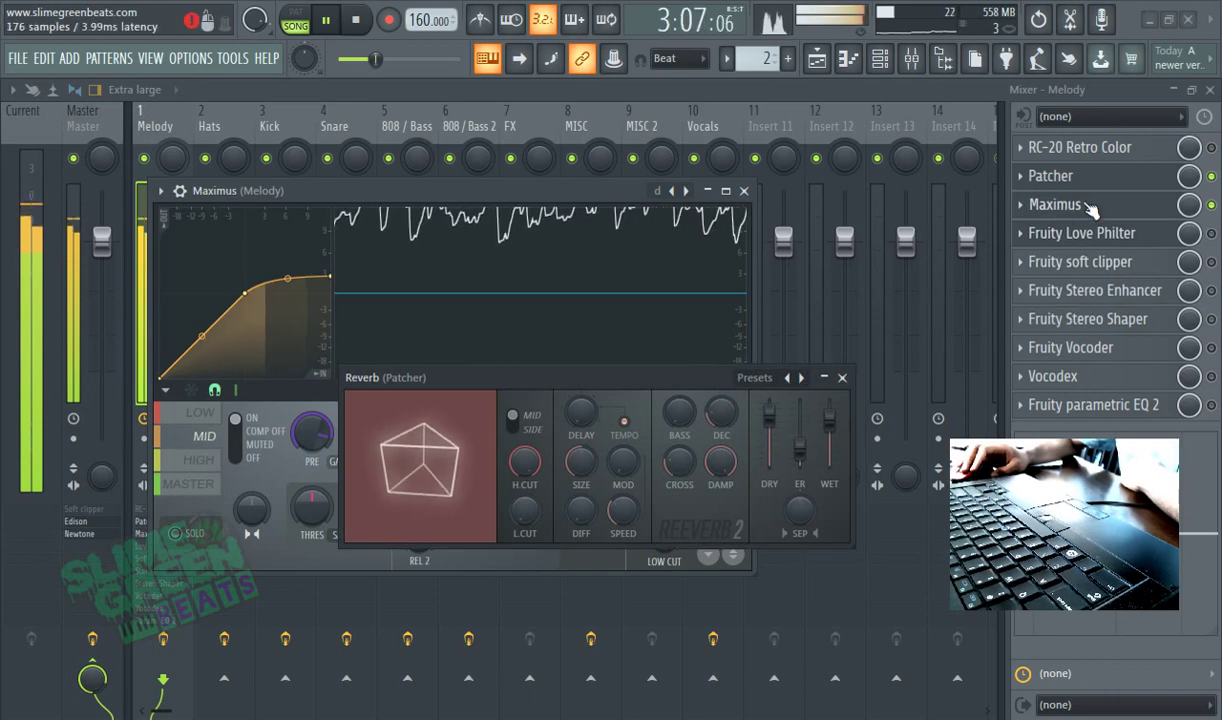
pyautogui.click(1211, 176)
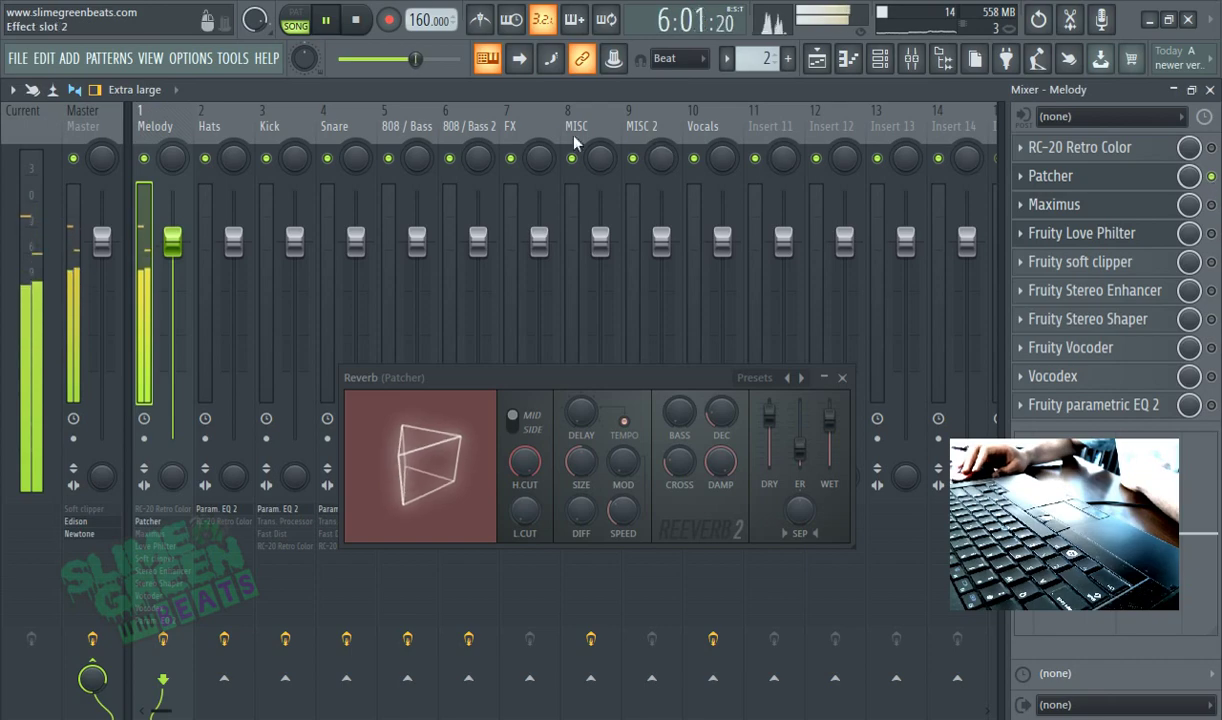
pyautogui.click(325, 20)
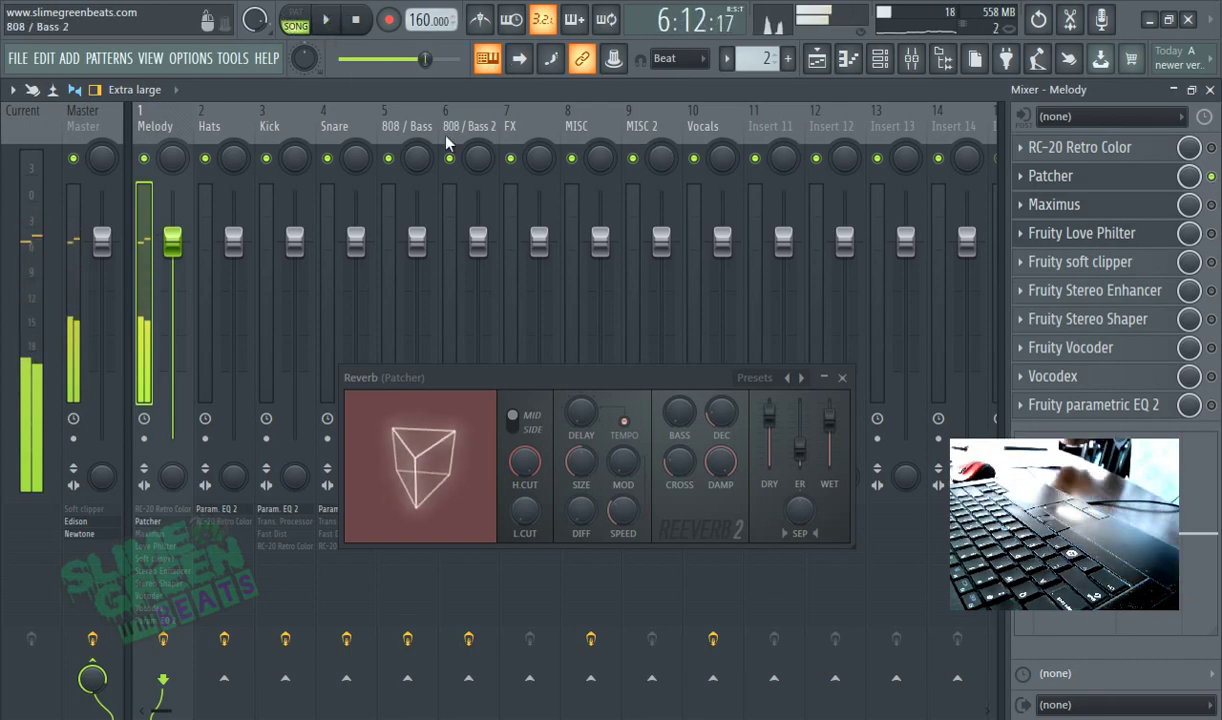